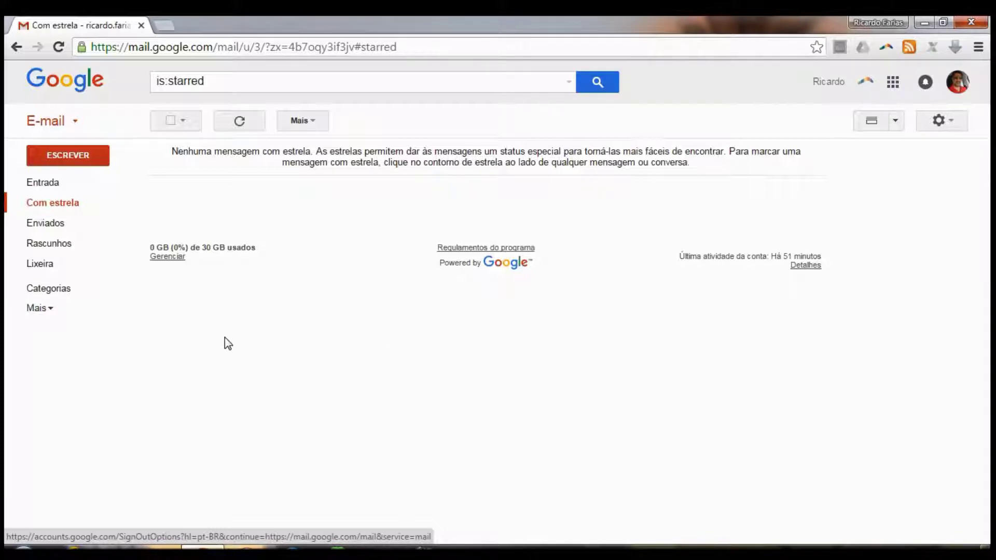
Expand the sidebar's Mais list, then go to Configurações > Marcadores and scroll to the bottom
{"action": "left_click", "coordinate": [50, 311]}
{"action": "scroll", "coordinate": [67, 363], "scroll_direction": "down", "scroll_amount": 3}
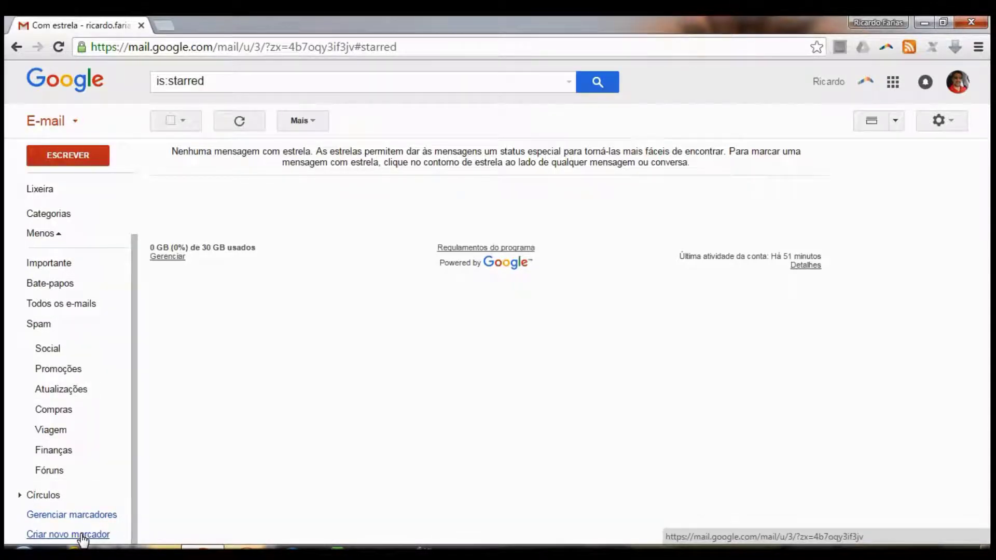
{"action": "left_click", "coordinate": [937, 122]}
{"action": "left_click", "coordinate": [906, 266]}
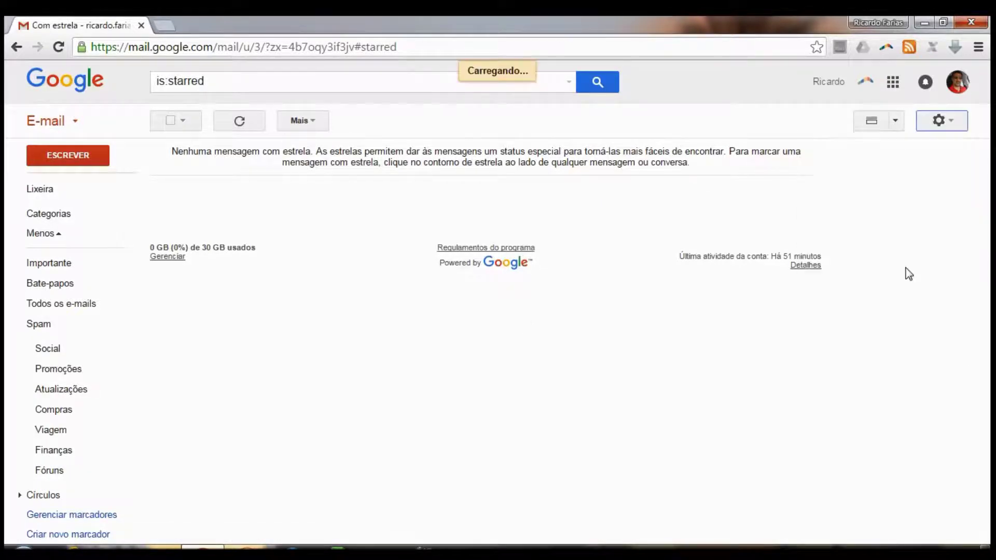
{"action": "left_click", "coordinate": [213, 155]}
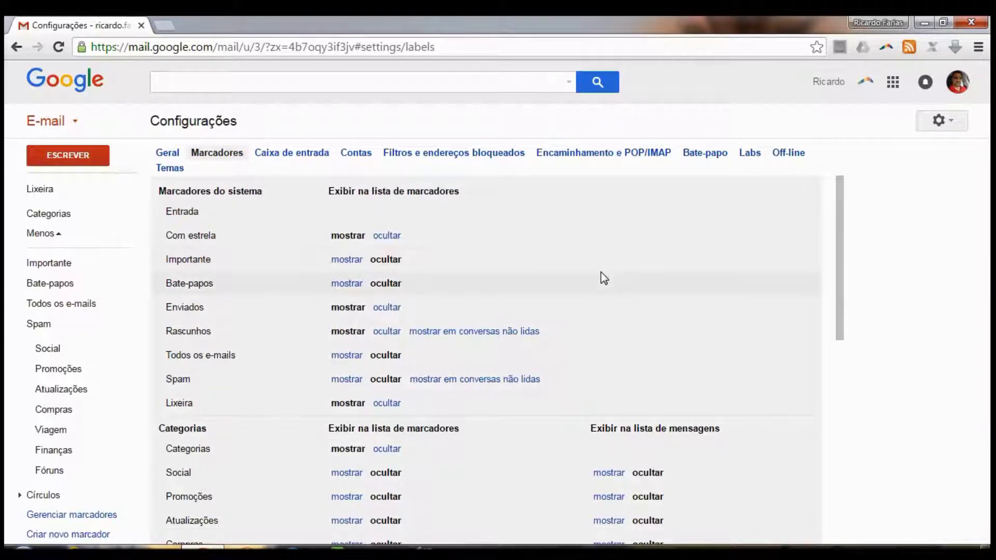
{"action": "scroll", "coordinate": [601, 271], "scroll_direction": "down", "scroll_amount": 8}
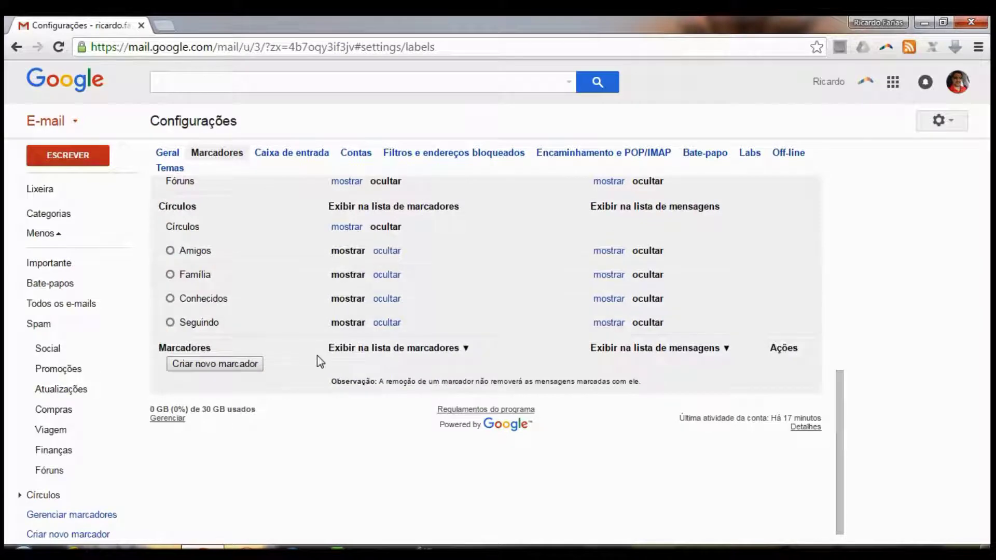
Create a new label named 'Pasta'
{"action": "left_click", "coordinate": [198, 365]}
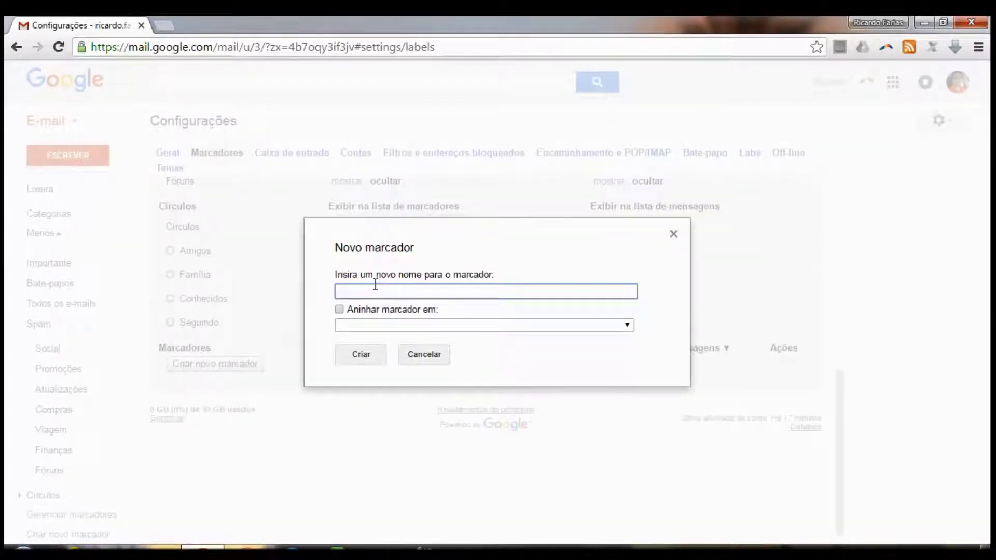
{"action": "type", "text": "Pasta"}
{"action": "left_click", "coordinate": [363, 356]}
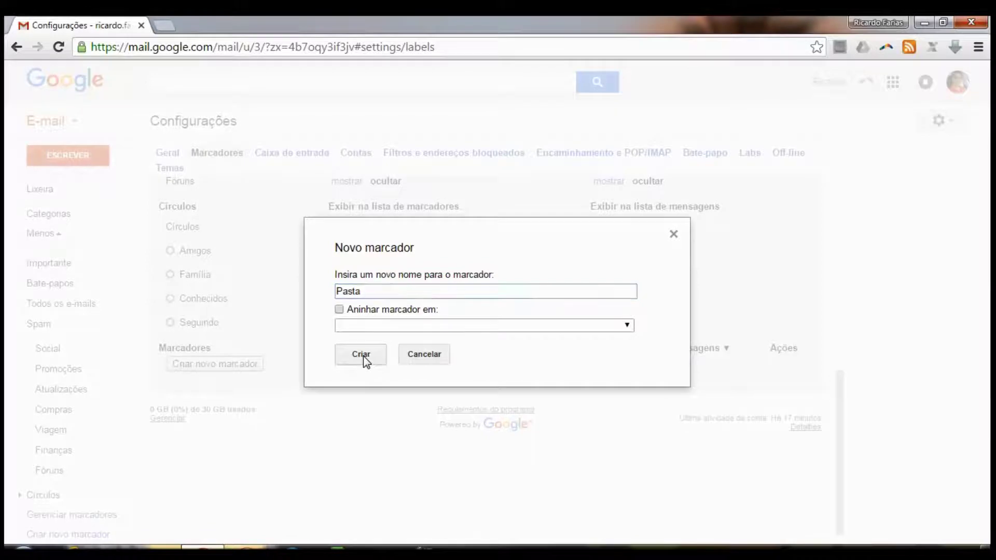
Create a 'Google' label nested under Pasta and expand Pasta in the sidebar
{"action": "left_click", "coordinate": [228, 365]}
{"action": "type", "text": "Google"}
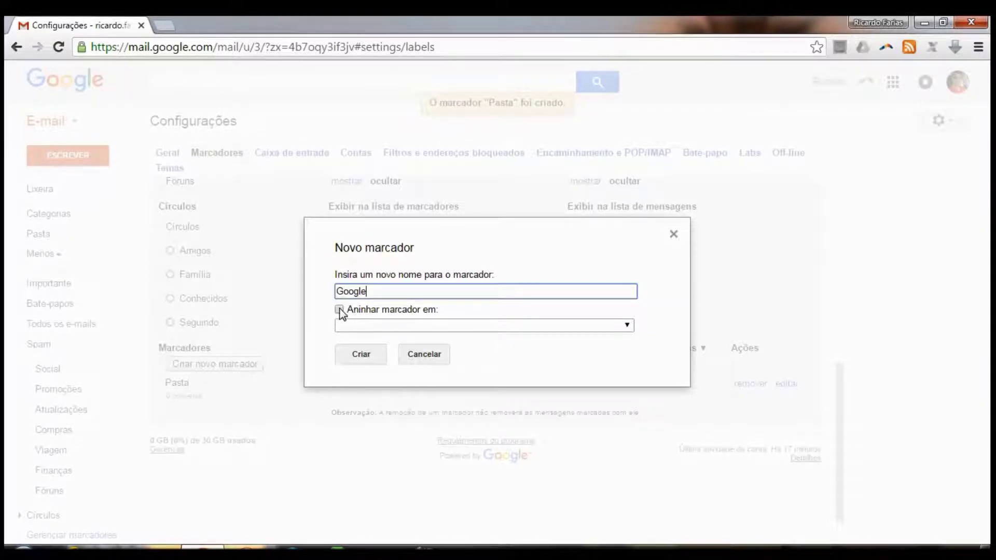
{"action": "left_click", "coordinate": [338, 309]}
{"action": "left_click", "coordinate": [368, 325]}
{"action": "left_click", "coordinate": [396, 351]}
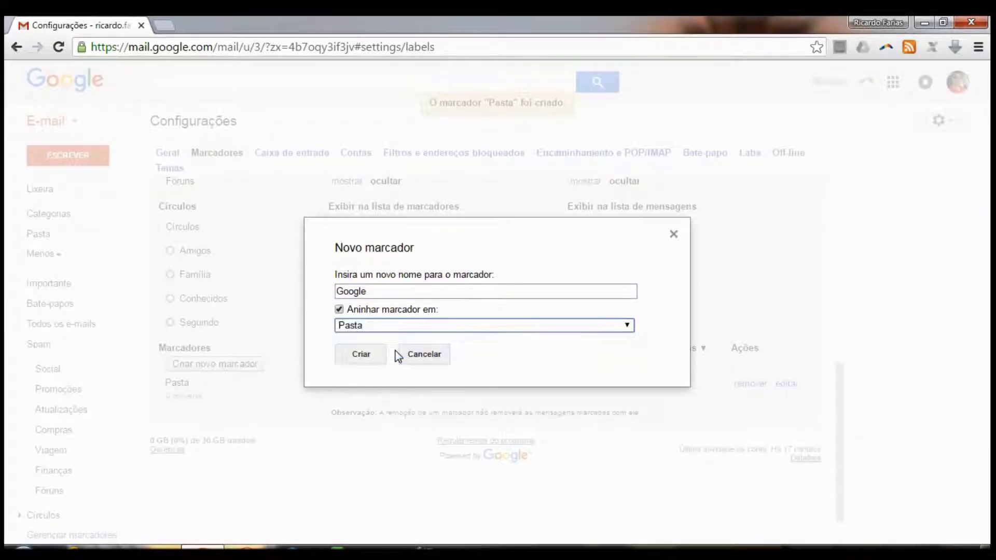
{"action": "left_click", "coordinate": [373, 358]}
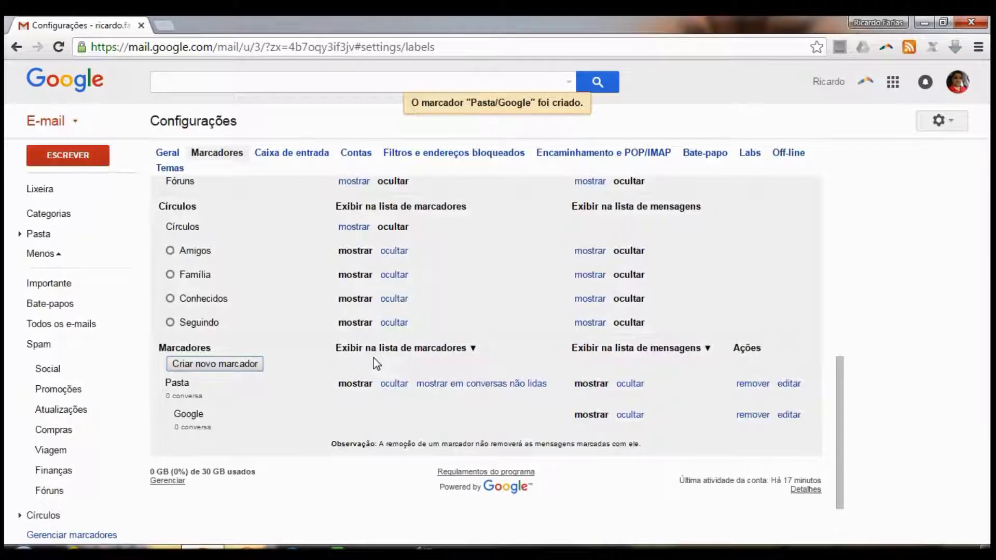
{"action": "left_click", "coordinate": [19, 235]}
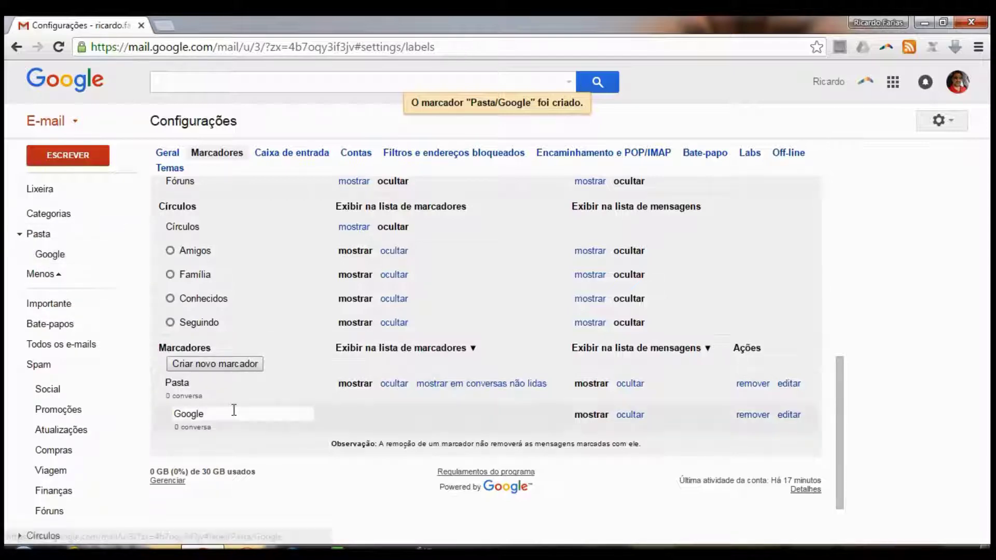
Create a label named 'Formulário' nested under the Pasta label
{"action": "left_click", "coordinate": [216, 364]}
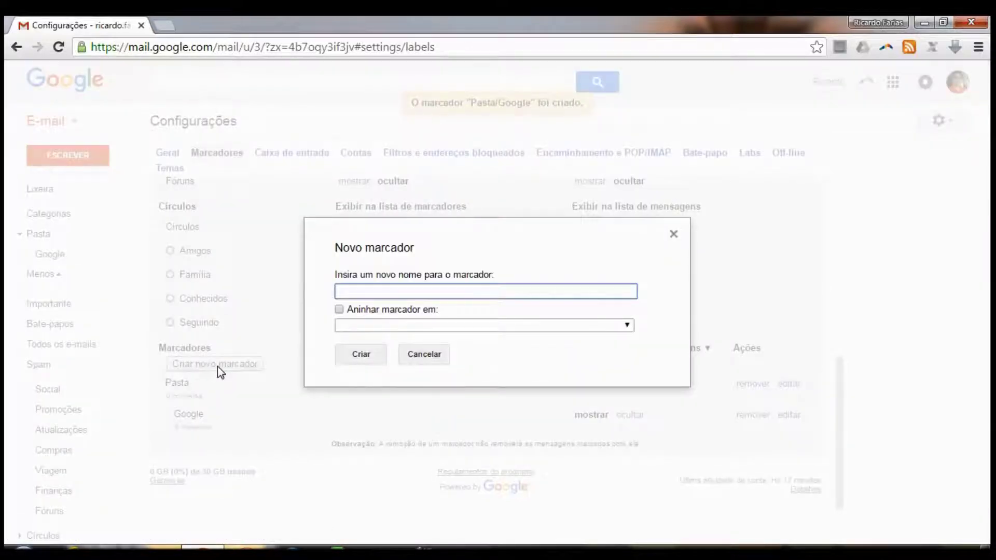
{"action": "type", "text": "A"}
{"action": "key", "text": "BackSpace"}
{"action": "type", "text": "Formulário"}
{"action": "left_click", "coordinate": [340, 310]}
{"action": "left_click", "coordinate": [360, 326]}
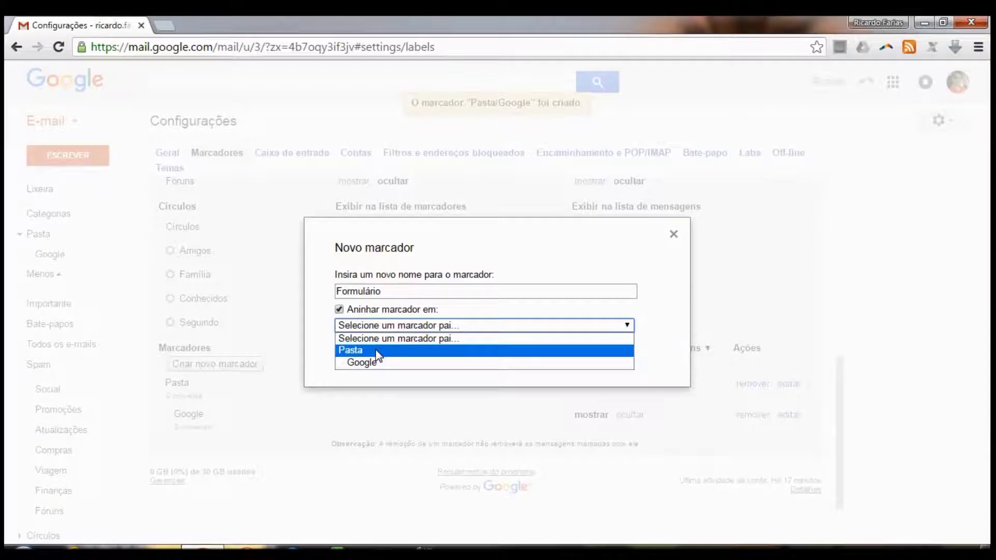
{"action": "left_click", "coordinate": [376, 350]}
{"action": "left_click", "coordinate": [363, 357]}
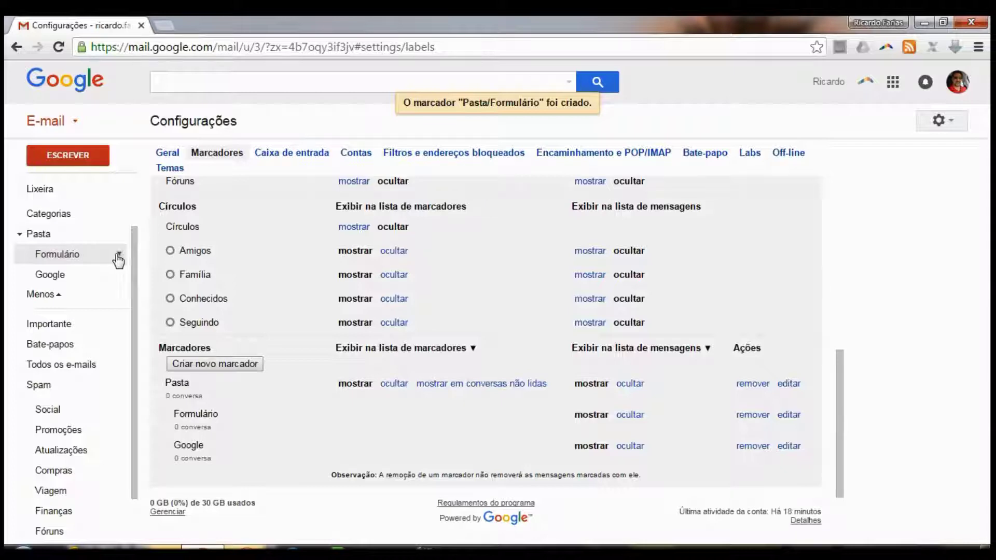
Colour the Formulário label blue and the Google label red
{"action": "left_click", "coordinate": [119, 257]}
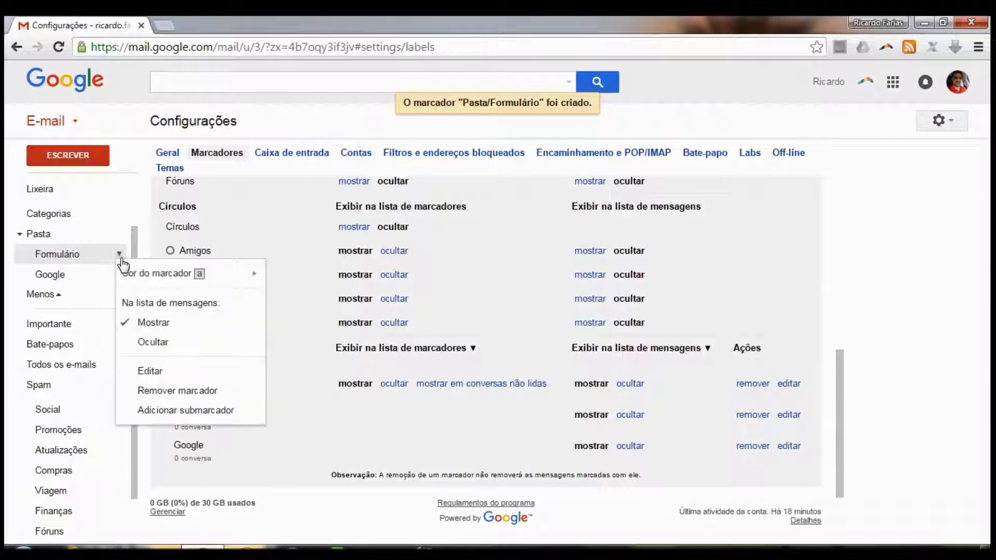
{"action": "mouse_move", "coordinate": [157, 278]}
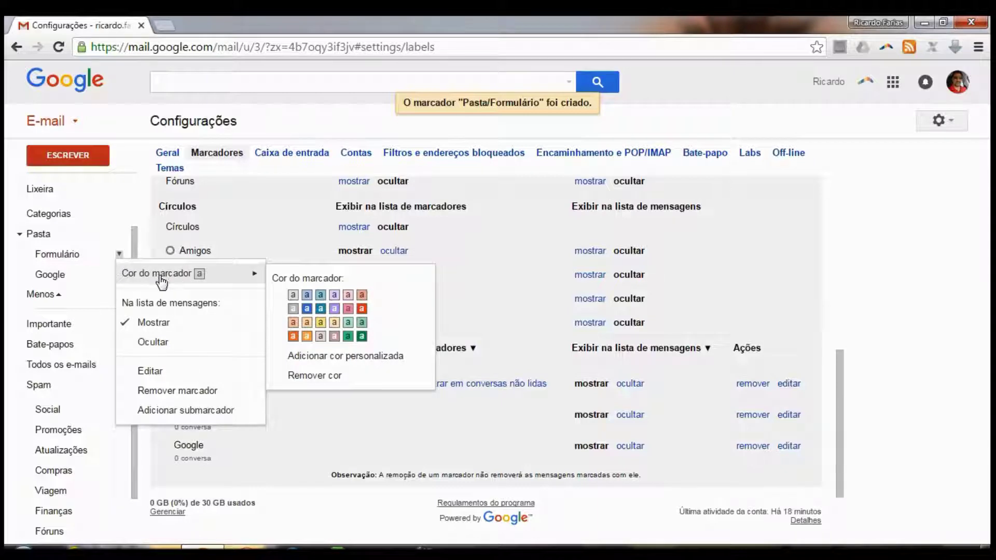
{"action": "left_click", "coordinate": [307, 310]}
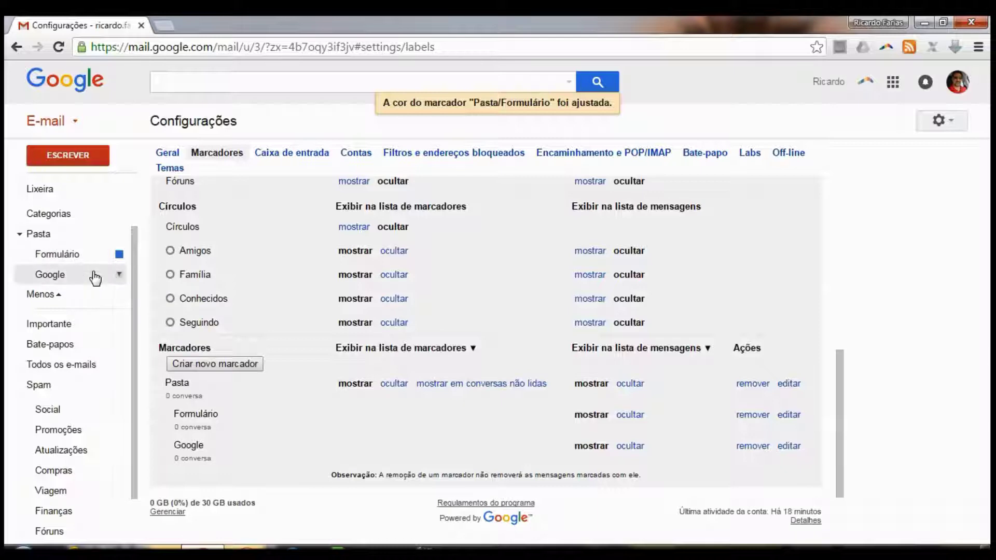
{"action": "left_click", "coordinate": [120, 274]}
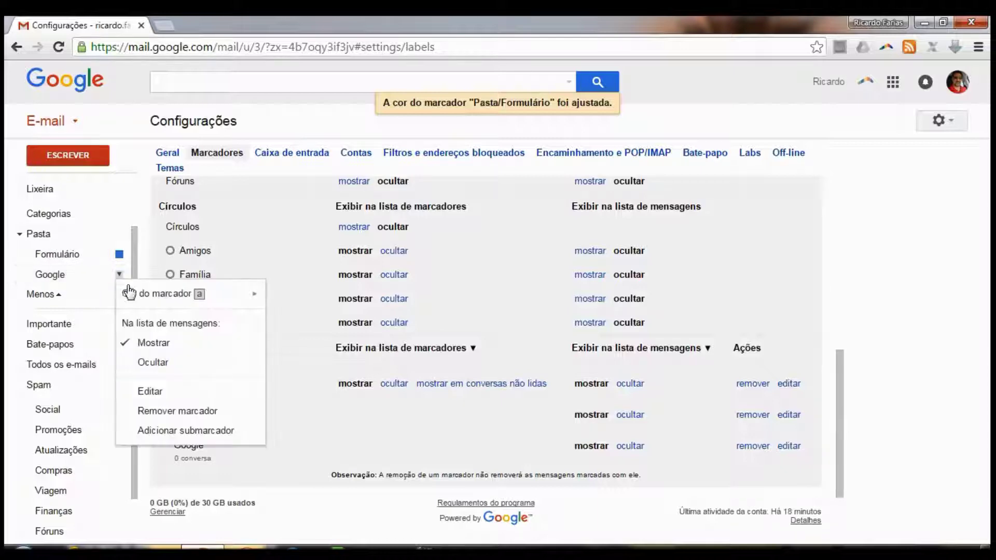
{"action": "mouse_move", "coordinate": [210, 295]}
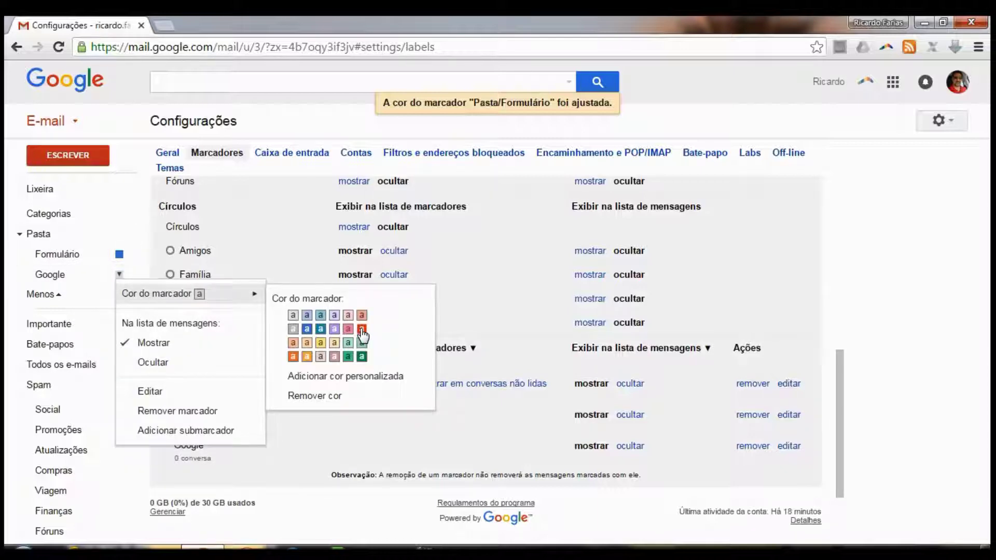
{"action": "left_click", "coordinate": [362, 329]}
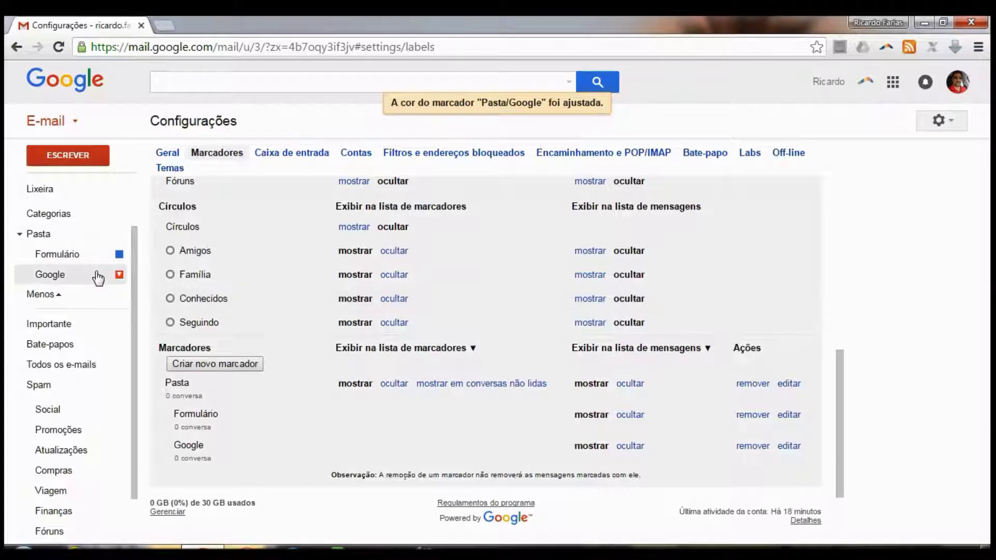
Switch between the Pasta/Google and Pasta/Formulário views, ending on the empty Formulário label
{"action": "left_click", "coordinate": [98, 275]}
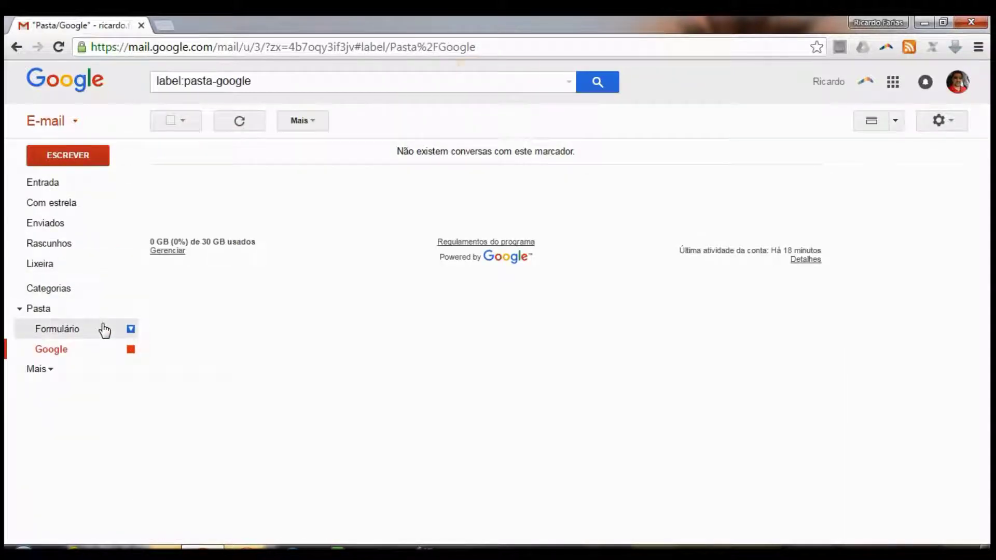
{"action": "left_click", "coordinate": [103, 330]}
{"action": "left_click", "coordinate": [112, 357]}
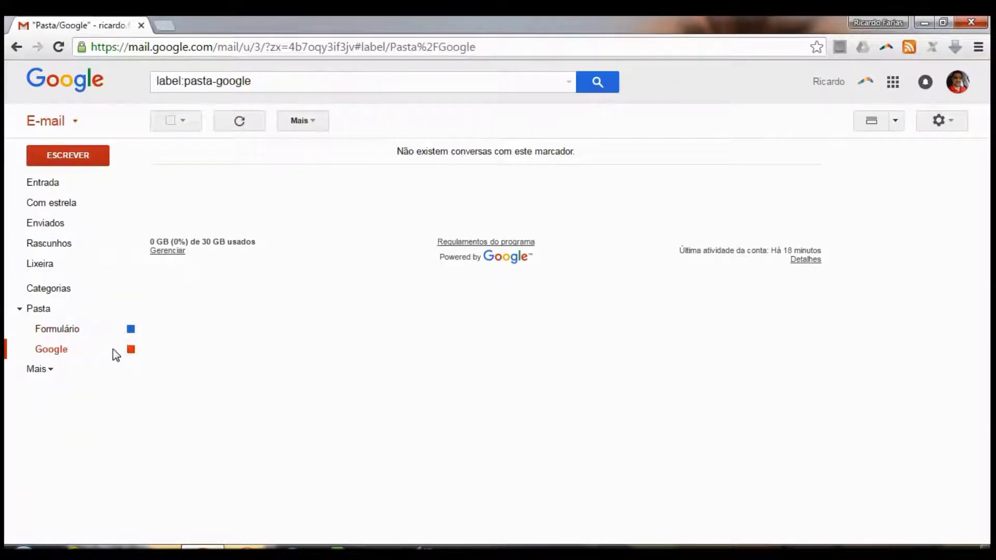
{"action": "left_click", "coordinate": [102, 334]}
{"action": "left_click", "coordinate": [85, 354]}
{"action": "left_click", "coordinate": [84, 339]}
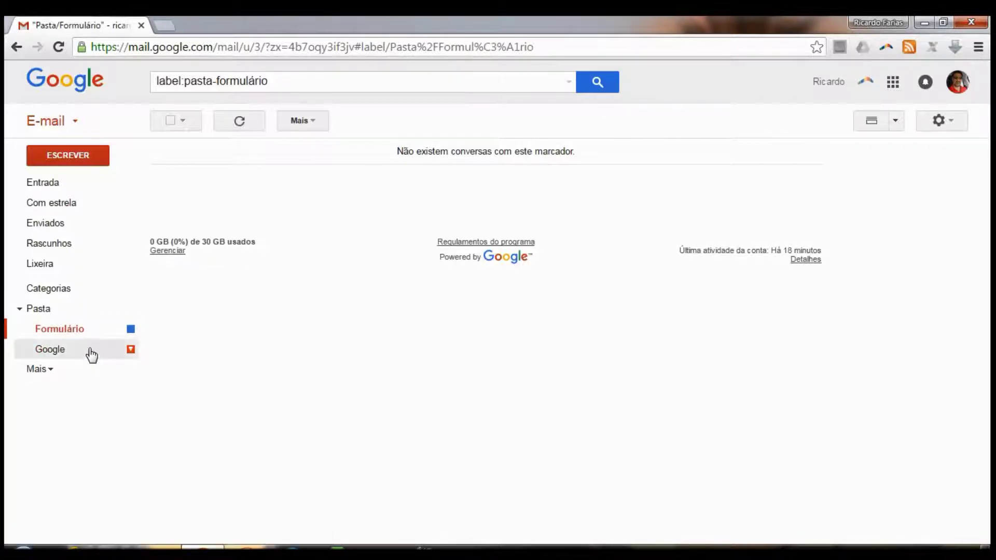
{"action": "left_click", "coordinate": [91, 355]}
{"action": "left_click", "coordinate": [83, 332]}
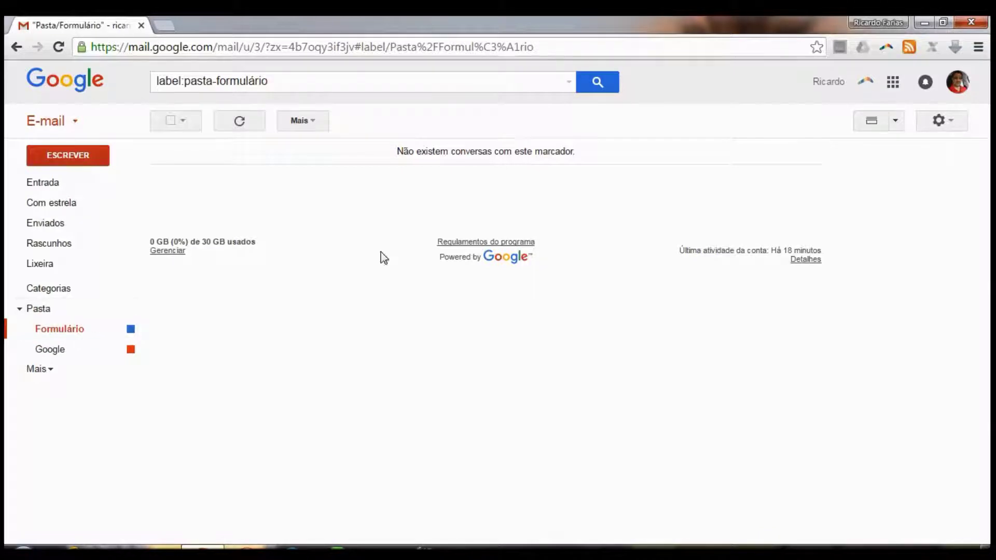
Go to the Filtros e endereços bloqueados tab in Gmail's settings
{"action": "left_click", "coordinate": [940, 124]}
{"action": "left_click", "coordinate": [569, 83]}
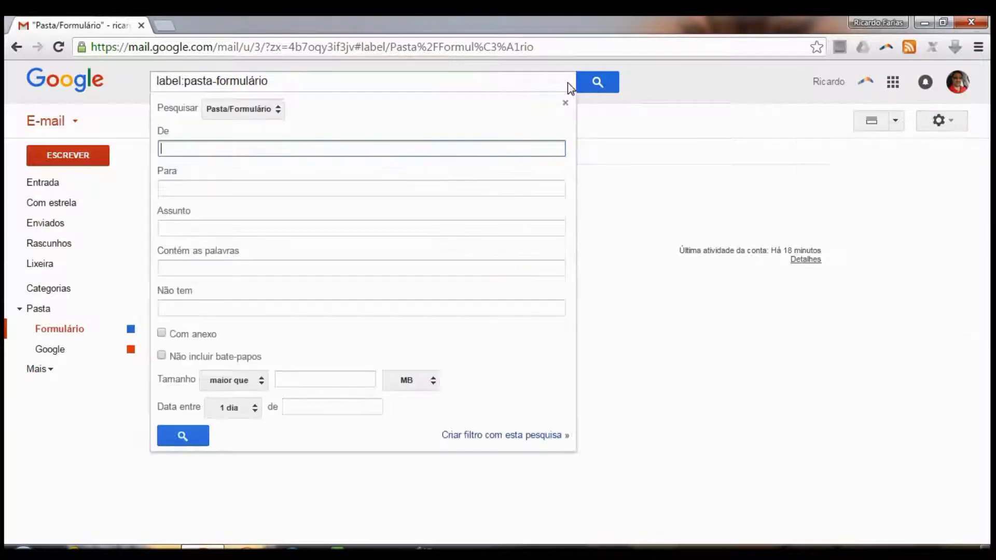
{"action": "left_click", "coordinate": [940, 122]}
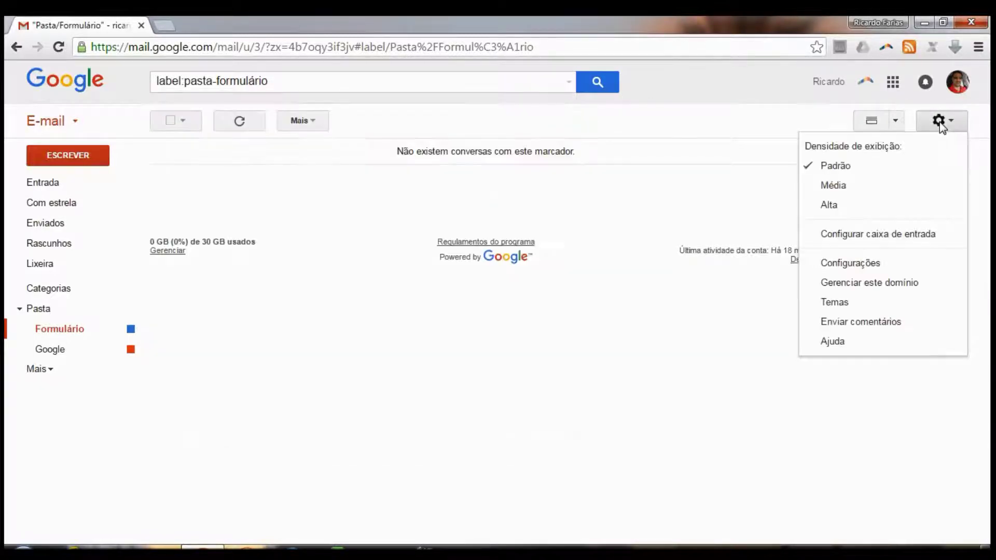
{"action": "left_click", "coordinate": [900, 270]}
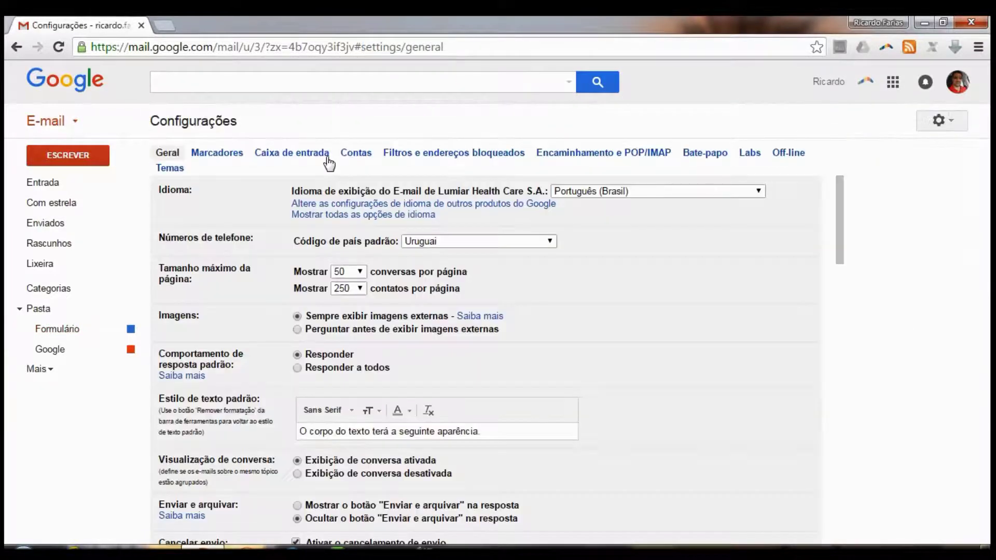
{"action": "left_click", "coordinate": [440, 155]}
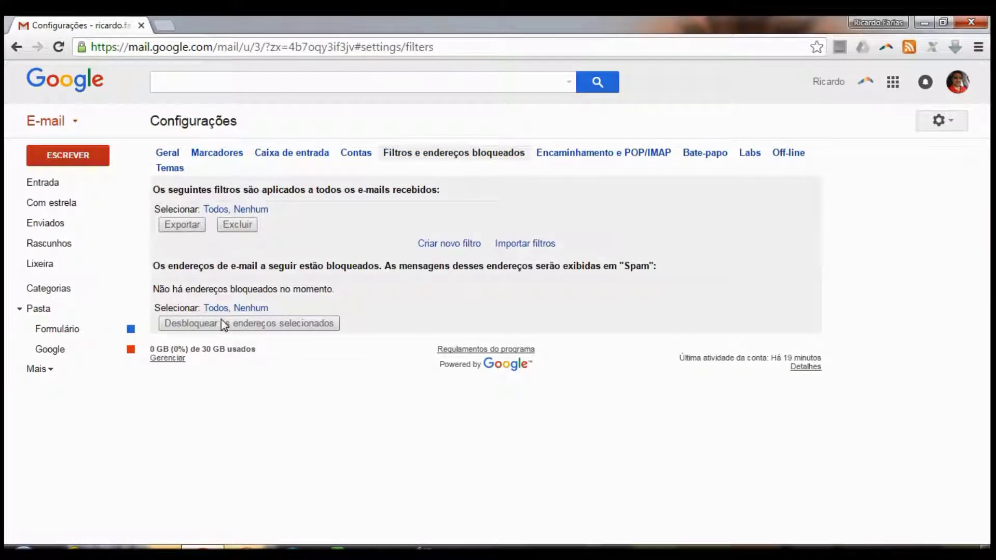
{"action": "left_click", "coordinate": [447, 244]}
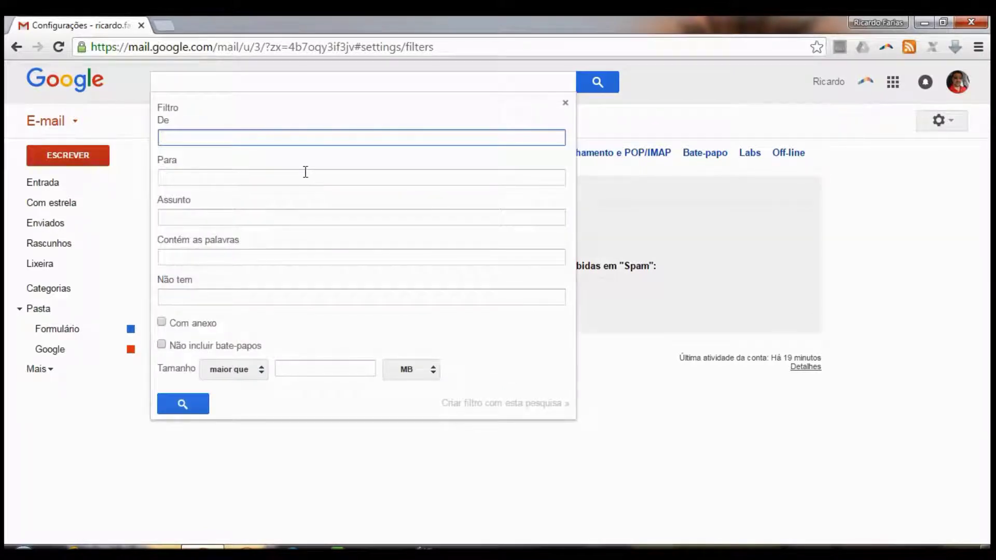
{"action": "type", "text": "@"}
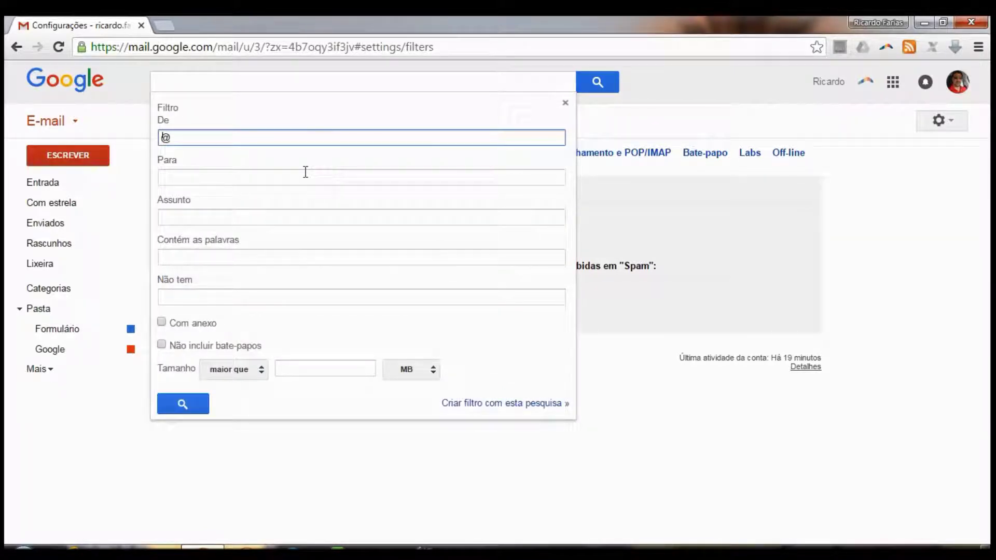
{"action": "type", "text": "google.com"}
{"action": "left_click_drag", "start_coordinate": [170, 138], "coordinate": [245, 137]}
{"action": "left_click", "coordinate": [249, 138]}
{"action": "key", "text": "Home"}
{"action": "left_click_drag", "start_coordinate": [254, 137], "coordinate": [147, 147]}
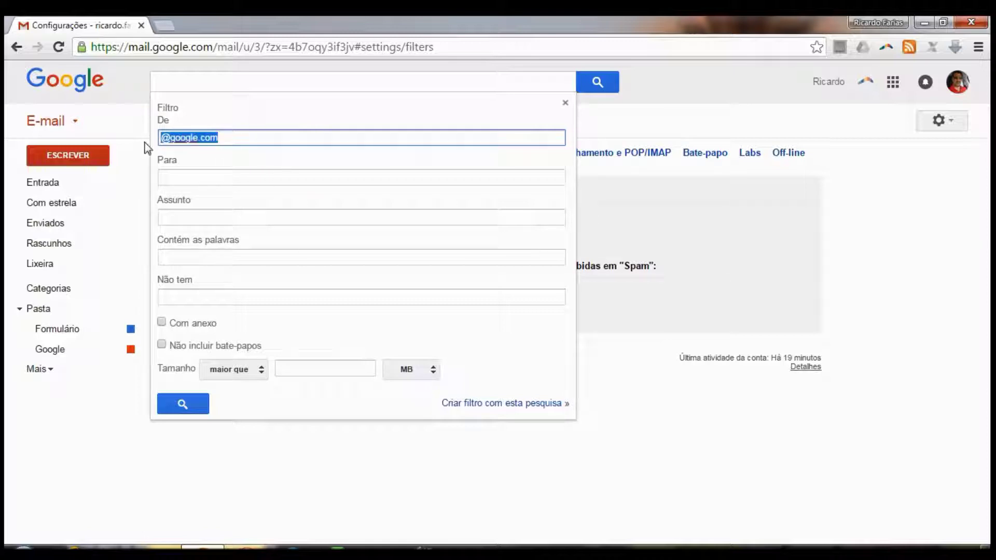
{"action": "left_click", "coordinate": [501, 404]}
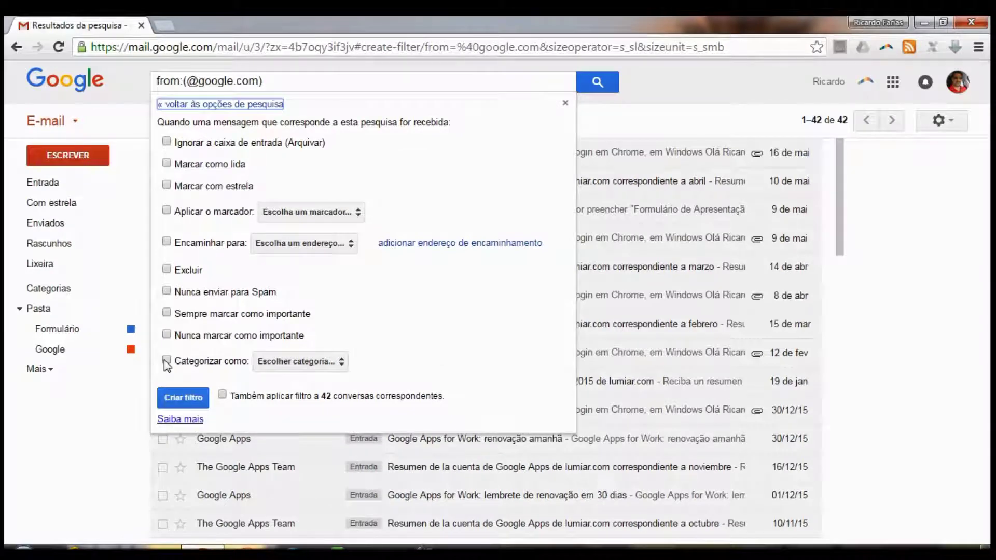
{"action": "left_click", "coordinate": [166, 210]}
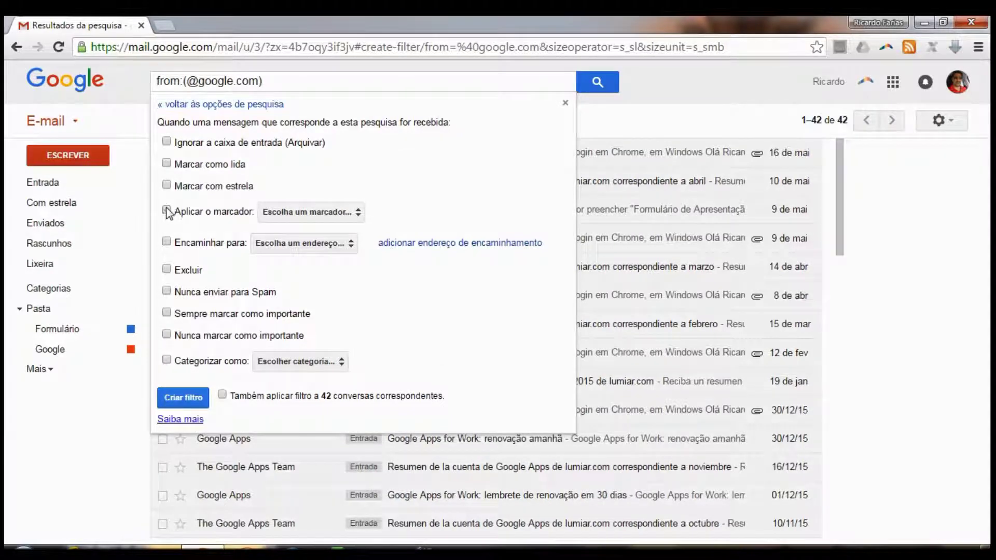
{"action": "left_click", "coordinate": [284, 218]}
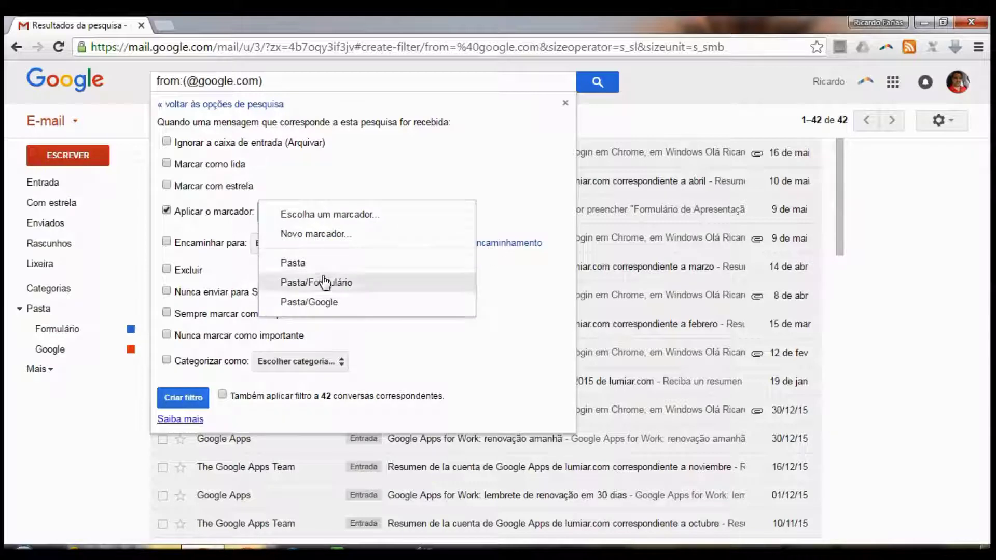
{"action": "left_click", "coordinate": [337, 304]}
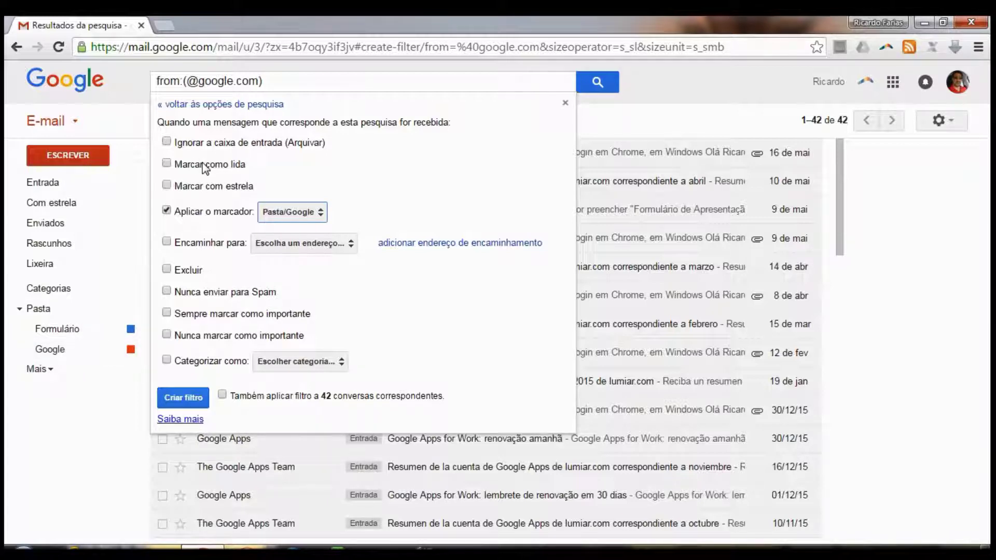
{"action": "left_click", "coordinate": [167, 141]}
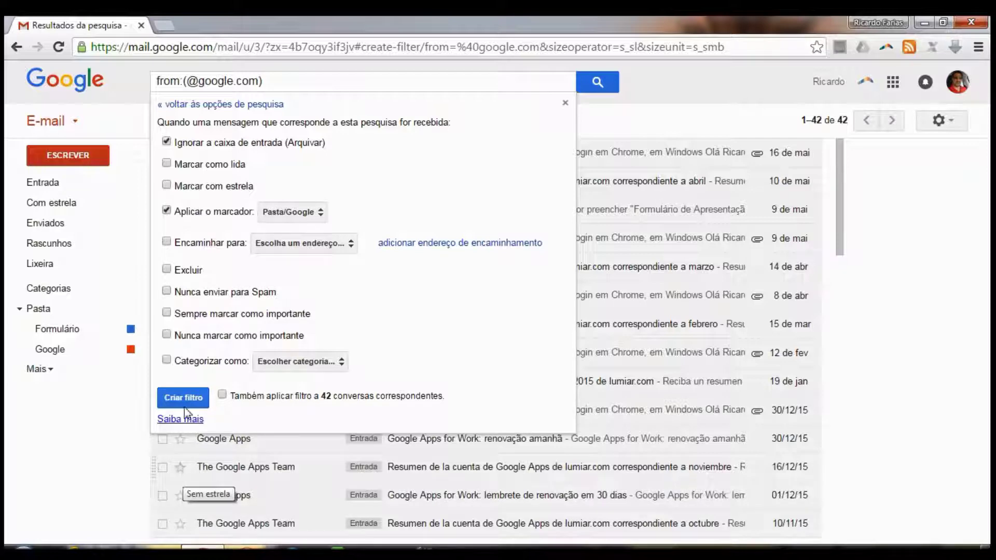
Turn on forwarding for matching mail and go add a new forwarding address
{"action": "left_click", "coordinate": [167, 242]}
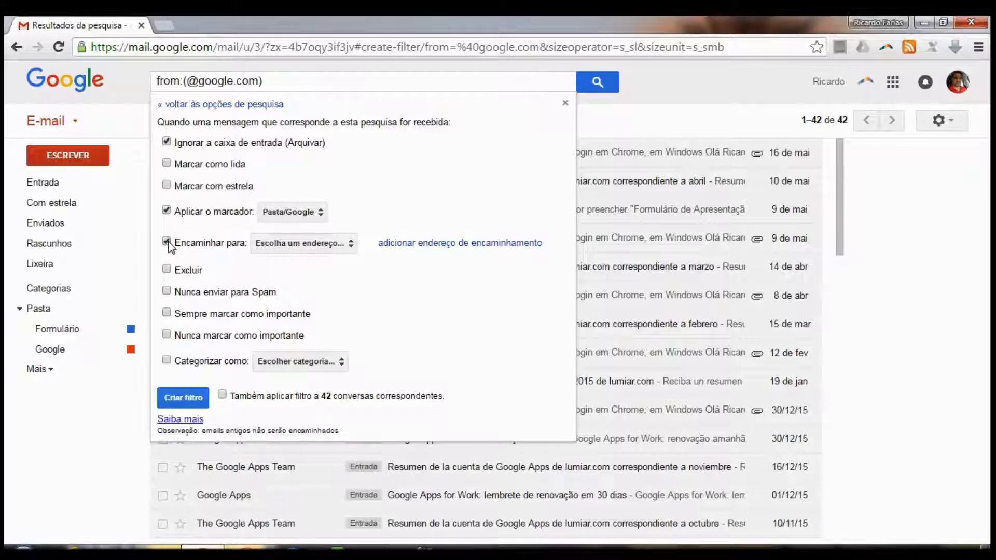
{"action": "left_click", "coordinate": [320, 245]}
{"action": "left_click", "coordinate": [322, 247]}
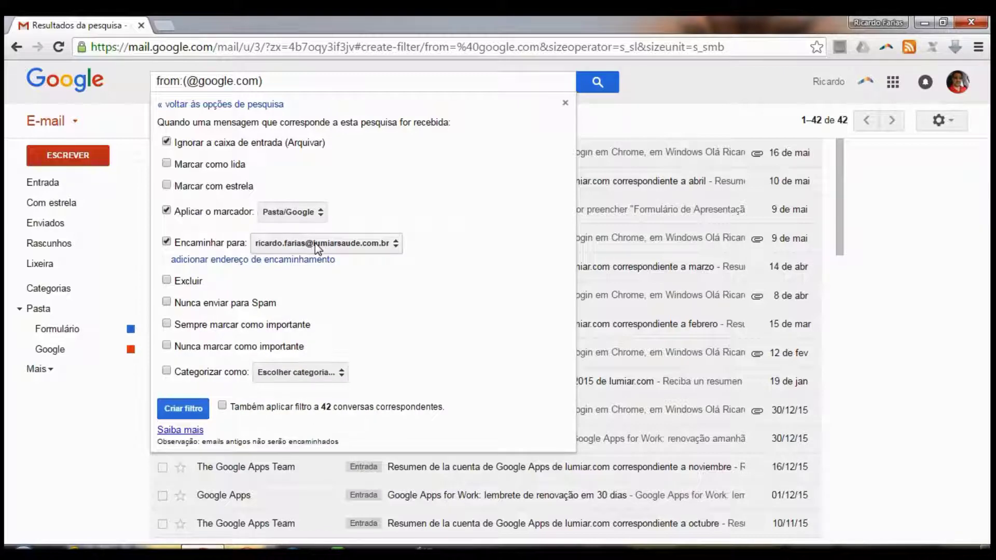
{"action": "left_click", "coordinate": [213, 262]}
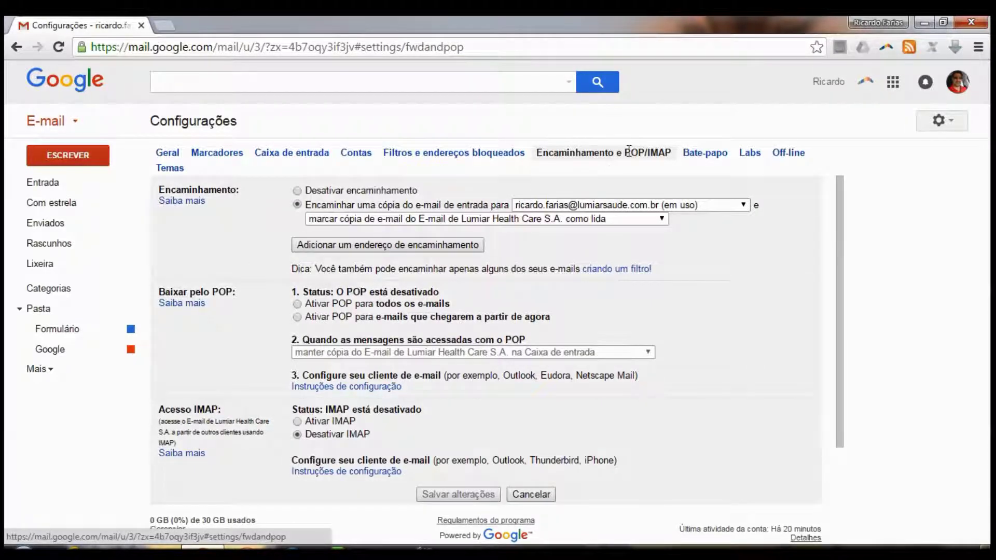
Add a new forwarding e-mail address and confirm sending it a verification code
{"action": "left_click", "coordinate": [428, 248]}
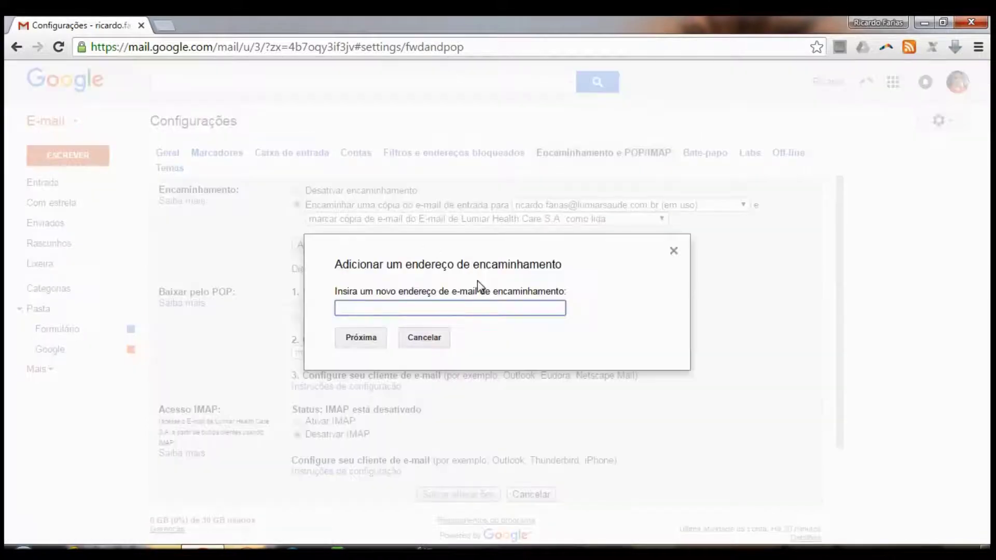
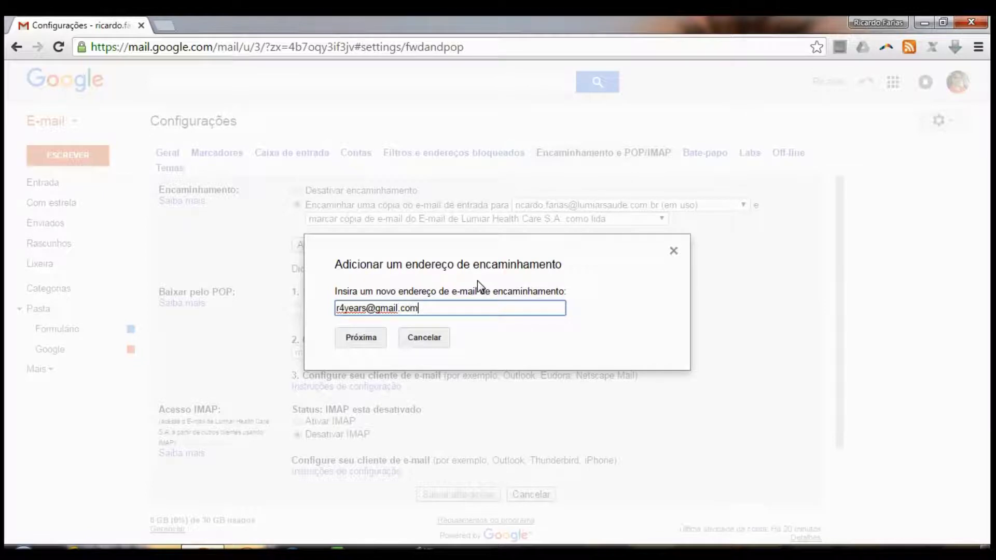
{"action": "left_click", "coordinate": [360, 343]}
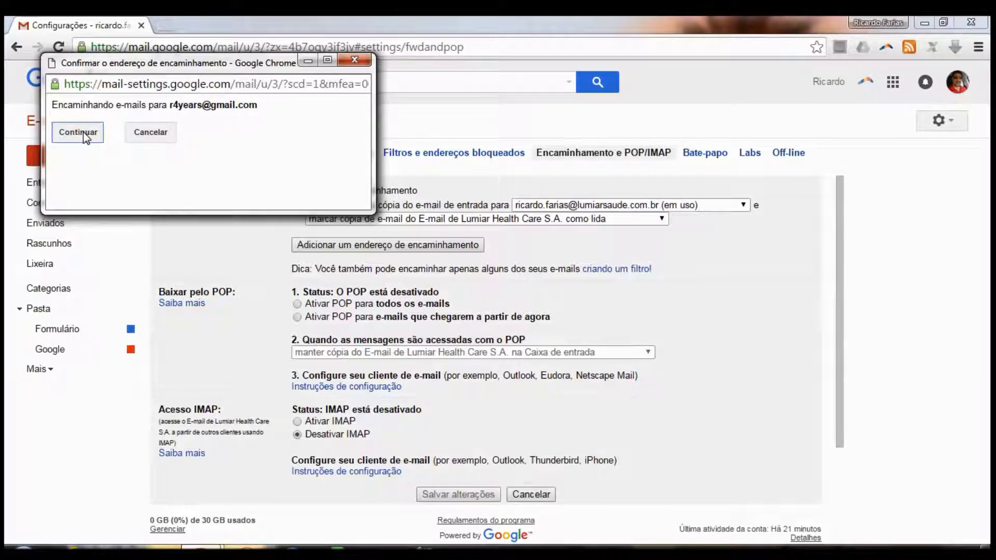
{"action": "left_click", "coordinate": [83, 131]}
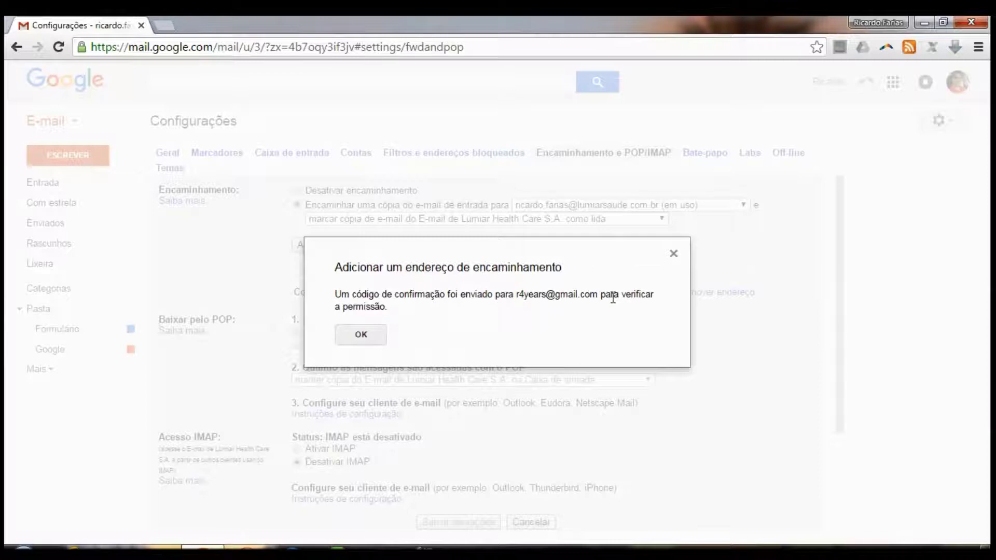
Dismiss the confirmation notice and place the cursor in the confirmation code field
{"action": "left_click", "coordinate": [368, 335]}
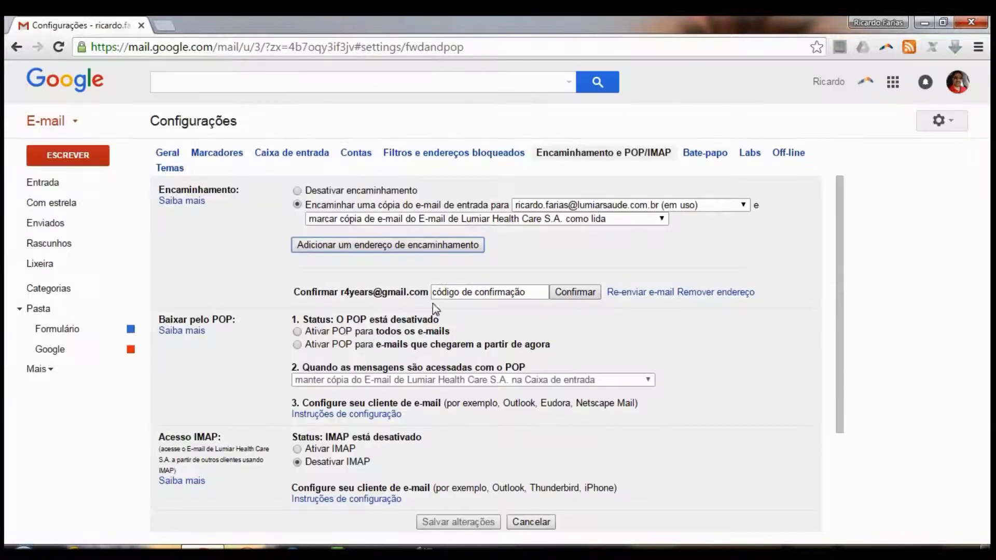
{"action": "left_click", "coordinate": [504, 293]}
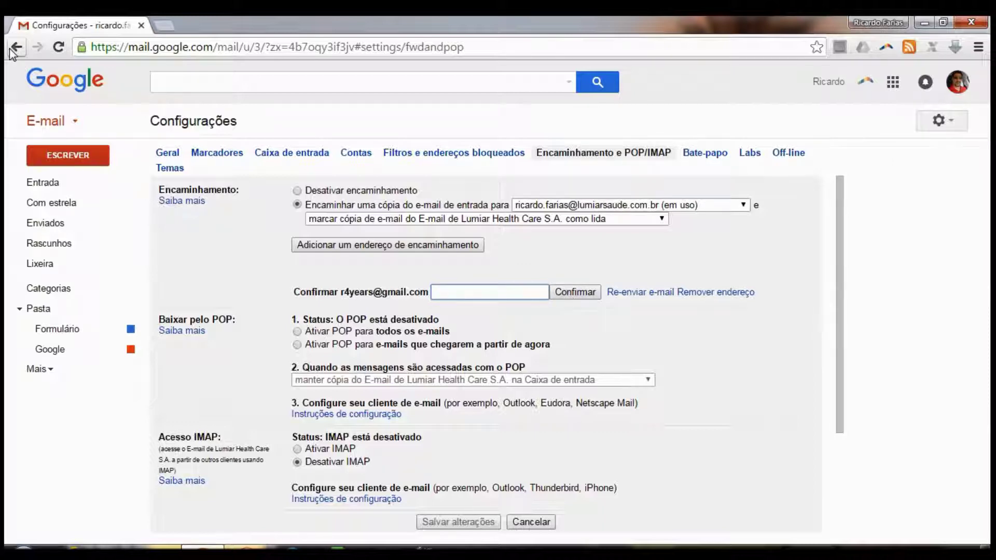
{"action": "left_click", "coordinate": [222, 153]}
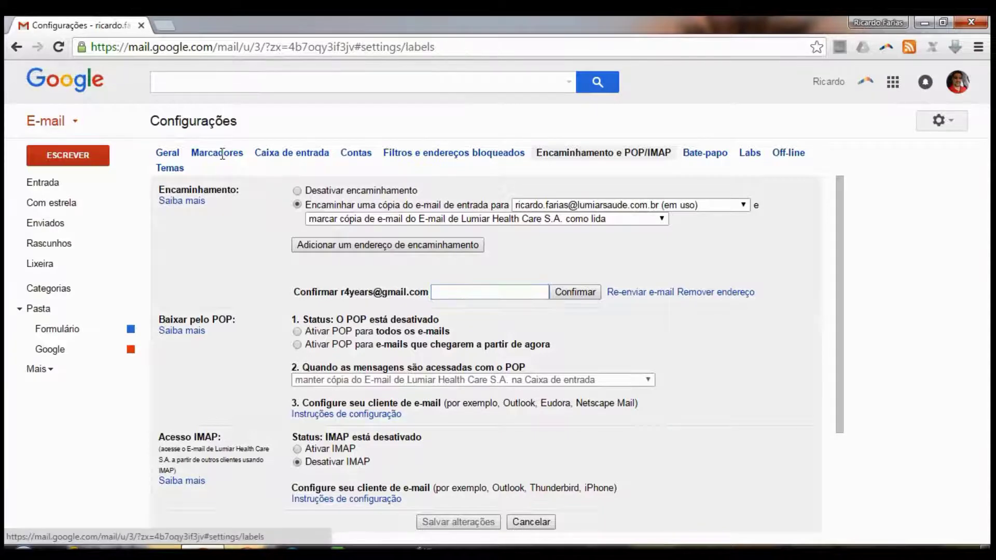
{"action": "scroll", "coordinate": [459, 306], "scroll_direction": "down", "scroll_amount": 10}
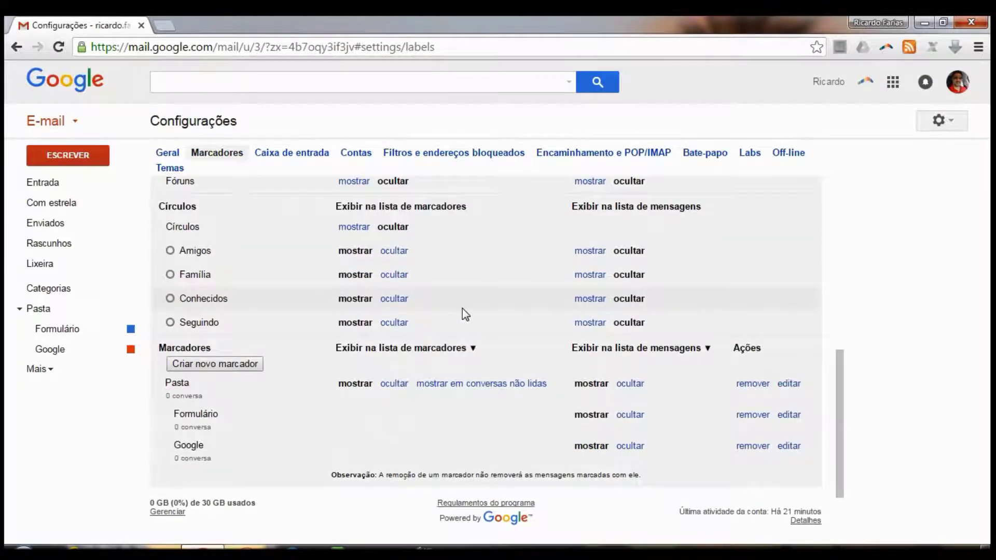
{"action": "scroll", "coordinate": [463, 311], "scroll_direction": "up", "scroll_amount": 10}
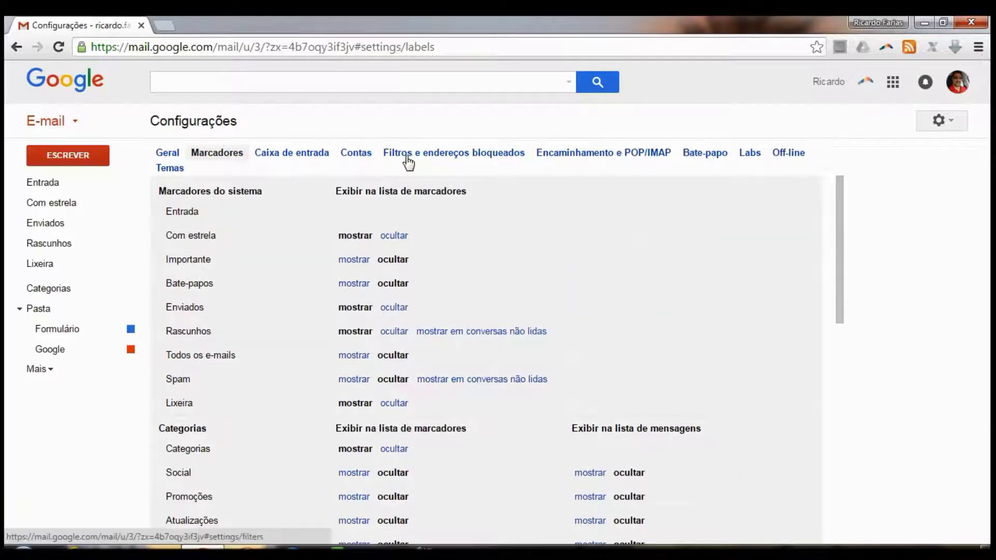
{"action": "left_click", "coordinate": [408, 160]}
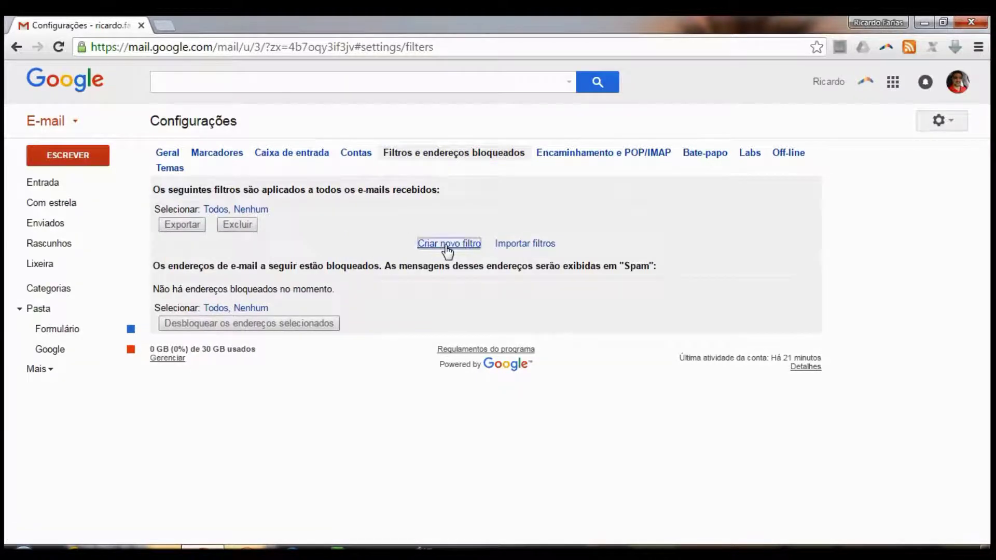
{"action": "left_click", "coordinate": [446, 247]}
{"action": "type", "text": "@"}
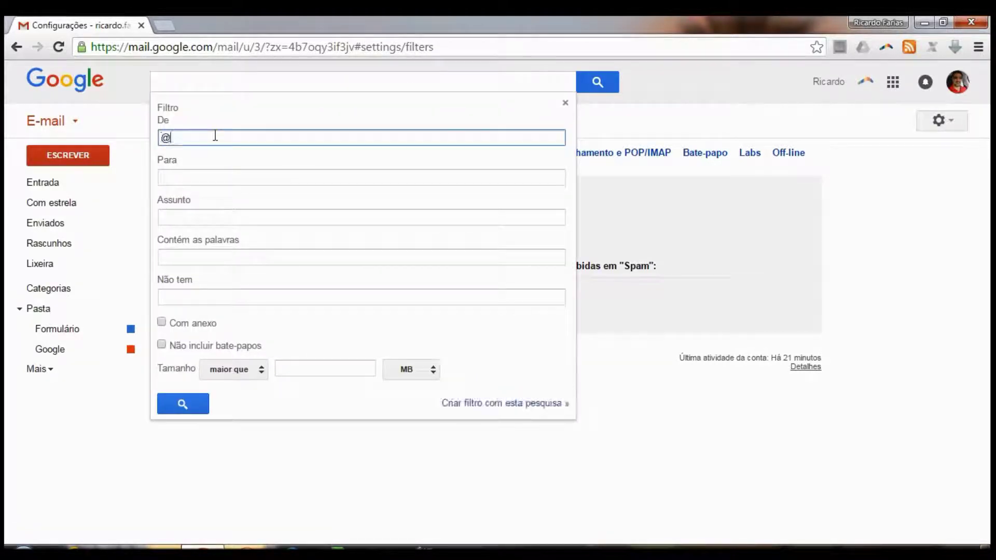
{"action": "type", "text": "google.com"}
{"action": "left_click", "coordinate": [493, 407]}
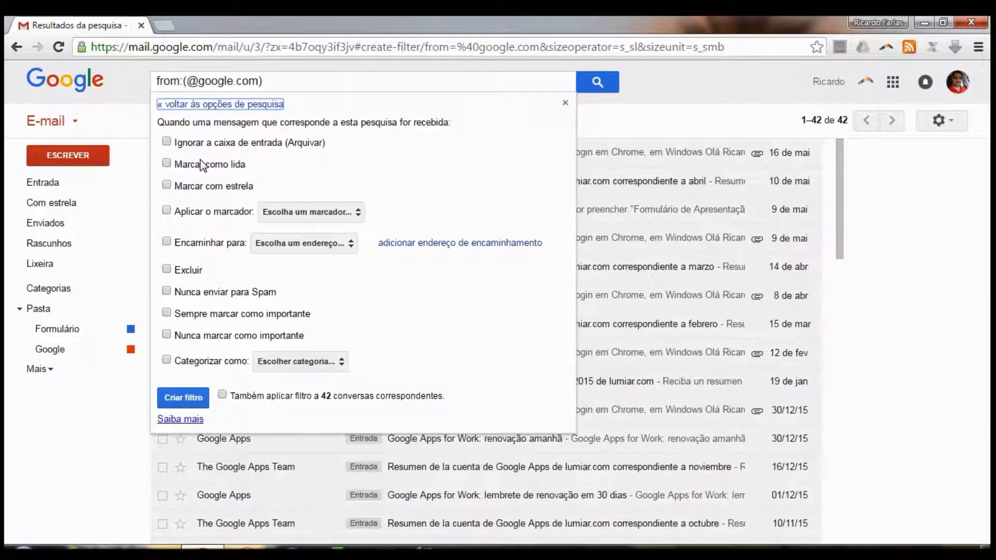
{"action": "left_click", "coordinate": [166, 142]}
{"action": "left_click", "coordinate": [166, 210]}
{"action": "left_click", "coordinate": [325, 214]}
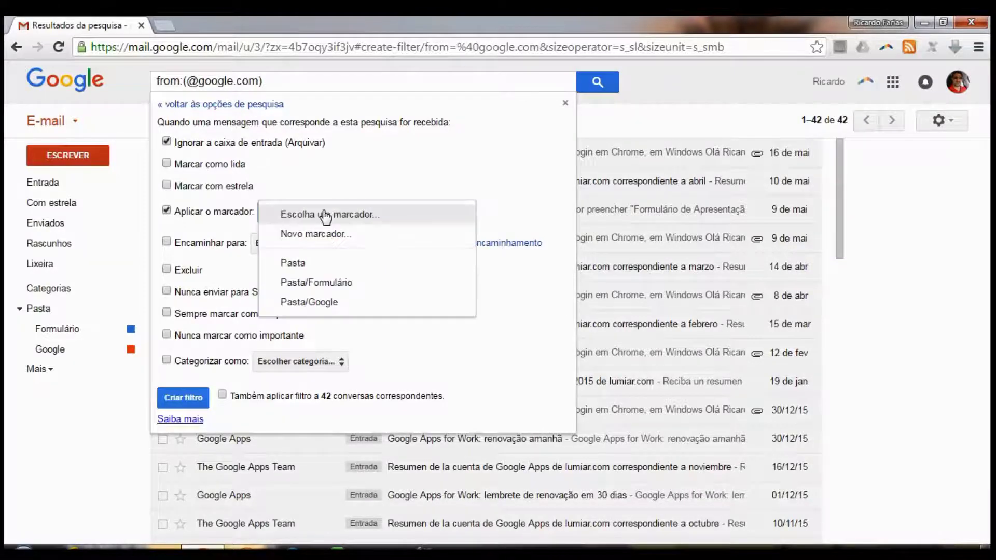
{"action": "left_click", "coordinate": [345, 302]}
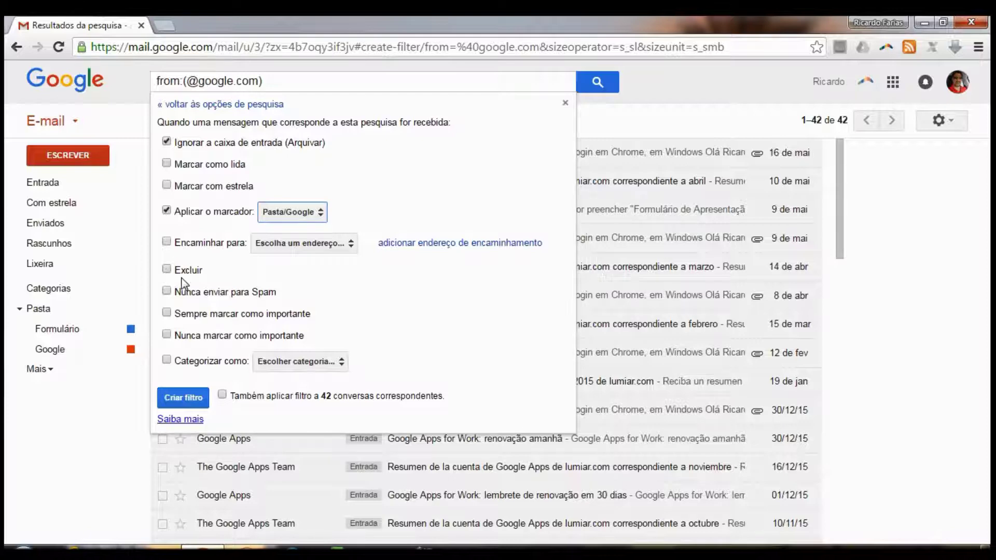
{"action": "left_click", "coordinate": [166, 291]}
{"action": "left_click", "coordinate": [166, 291]}
{"action": "left_click", "coordinate": [259, 364]}
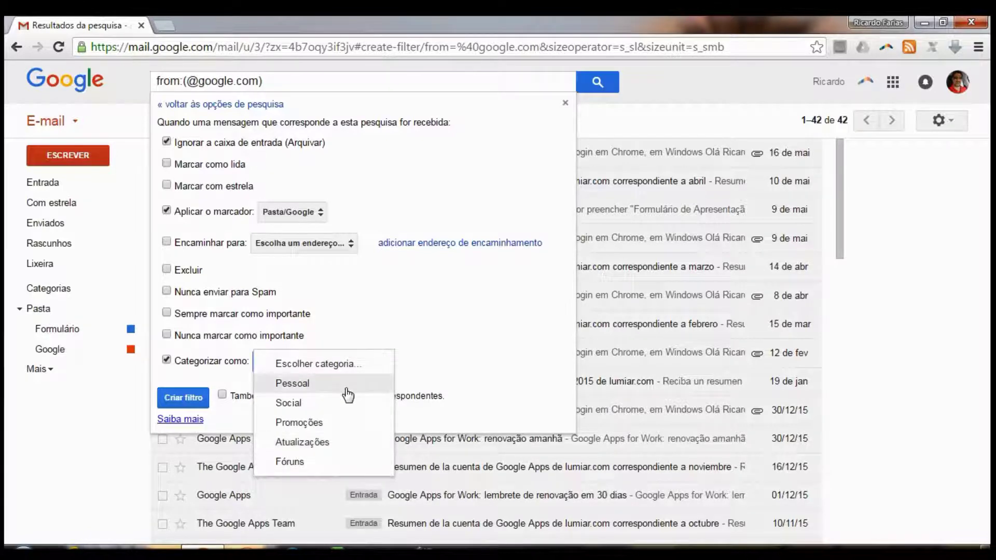
{"action": "left_click", "coordinate": [339, 449]}
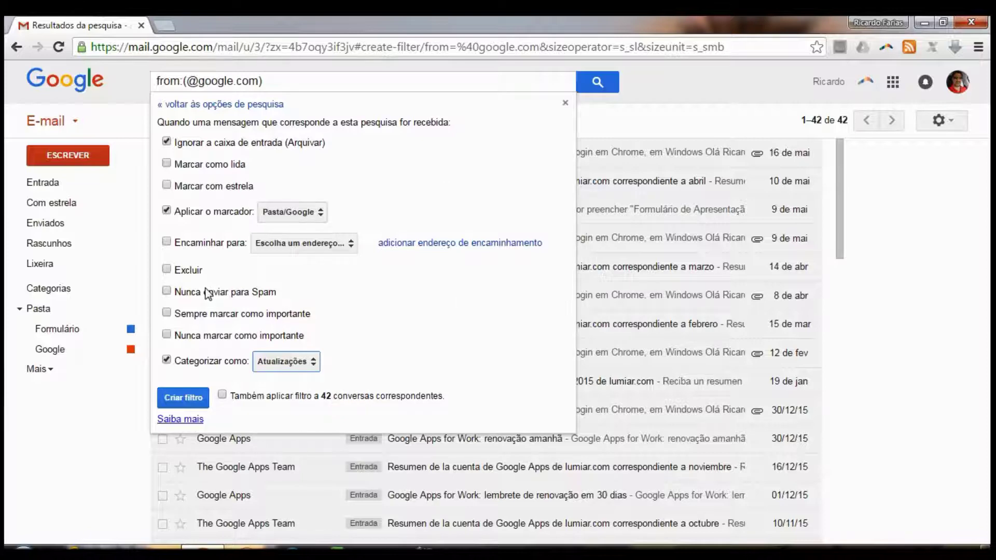
{"action": "left_click", "coordinate": [222, 395]}
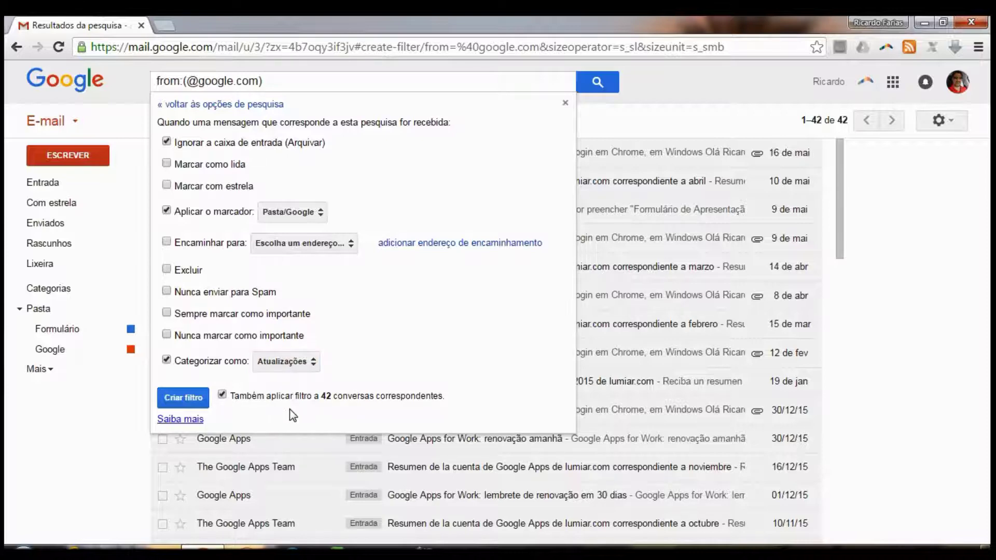
{"action": "left_click", "coordinate": [222, 396]}
{"action": "left_click", "coordinate": [222, 396]}
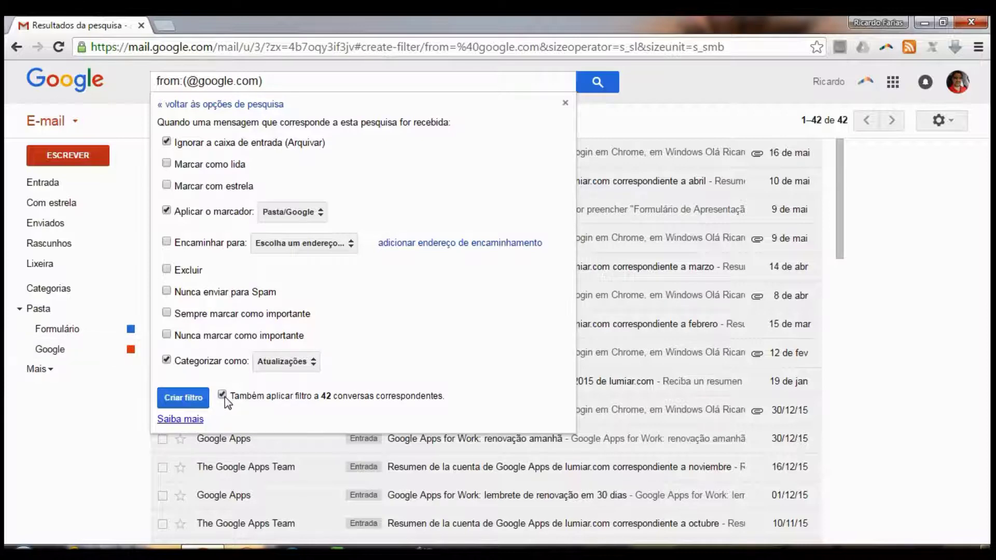
{"action": "left_click", "coordinate": [192, 400]}
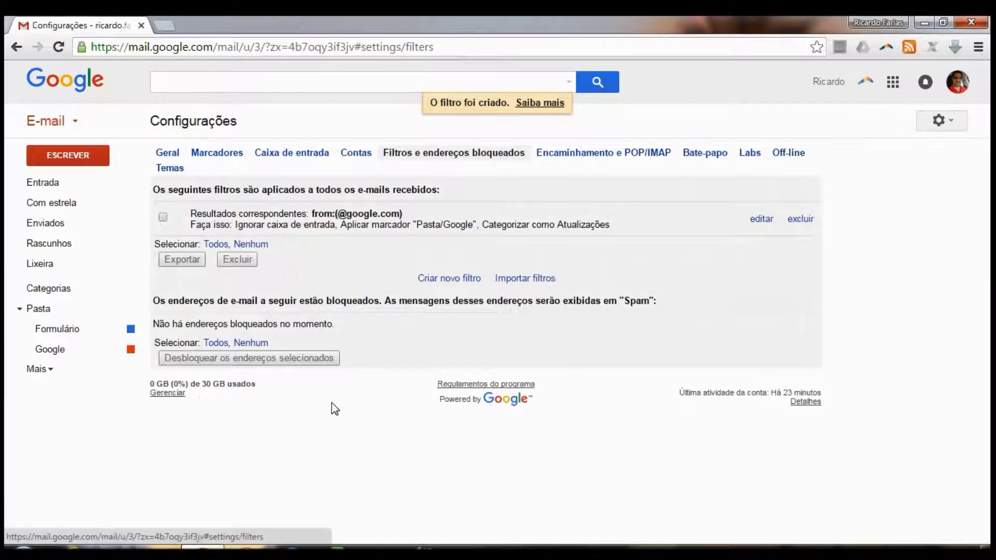
Select all 42 Pasta/Google conversations and drag them into the inbox
{"action": "left_click", "coordinate": [98, 356]}
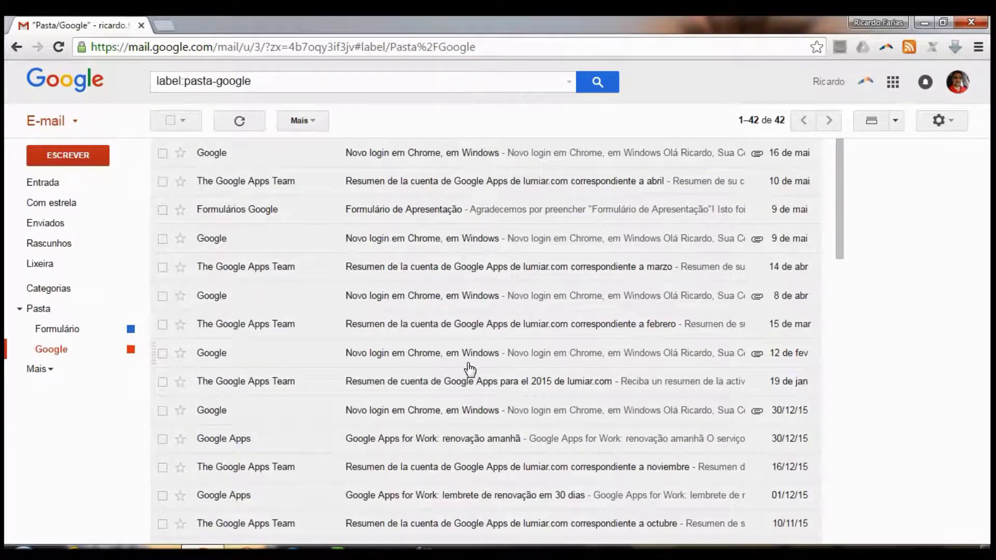
{"action": "left_click", "coordinate": [51, 192]}
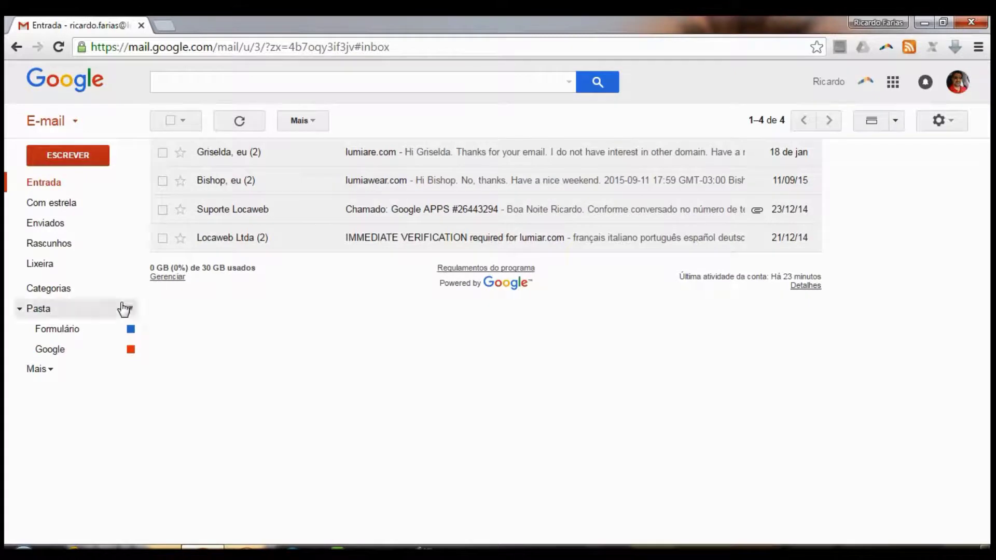
{"action": "left_click", "coordinate": [94, 359]}
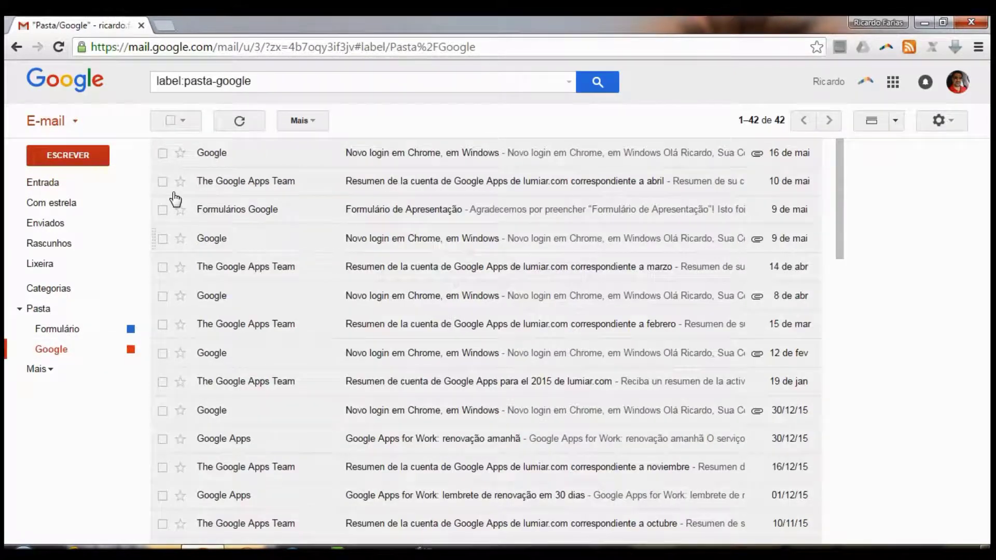
{"action": "left_click", "coordinate": [170, 121]}
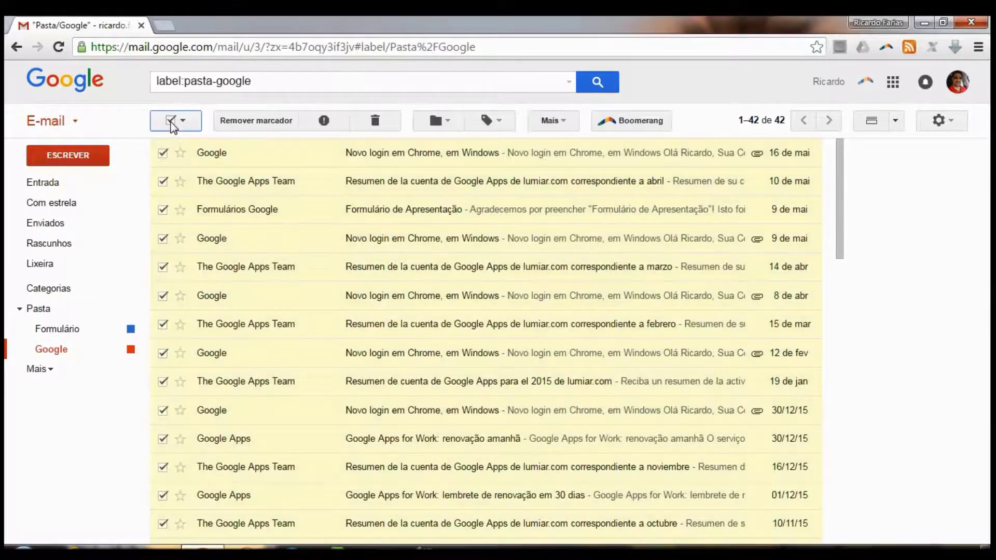
{"action": "left_click_drag", "start_coordinate": [457, 262], "coordinate": [71, 183]}
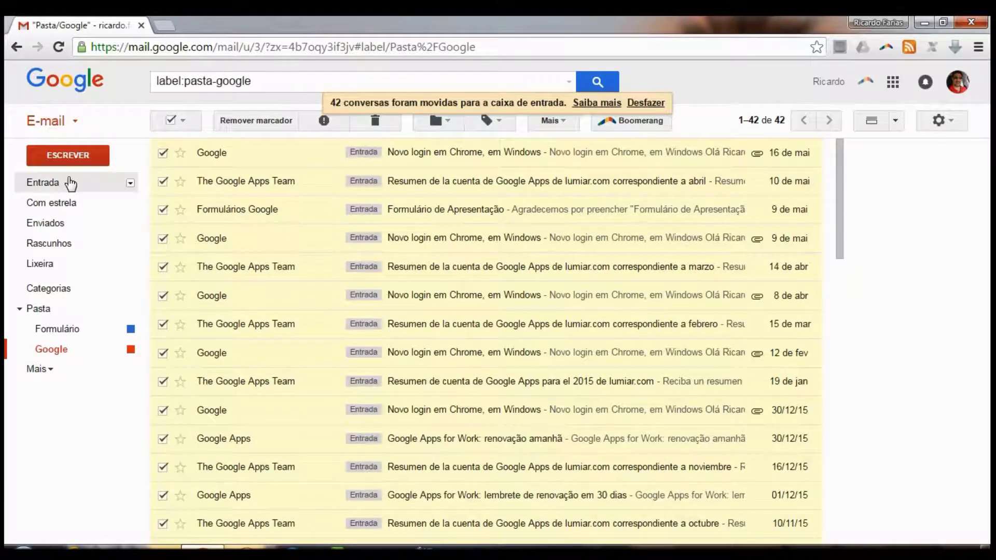
{"action": "left_click", "coordinate": [65, 182]}
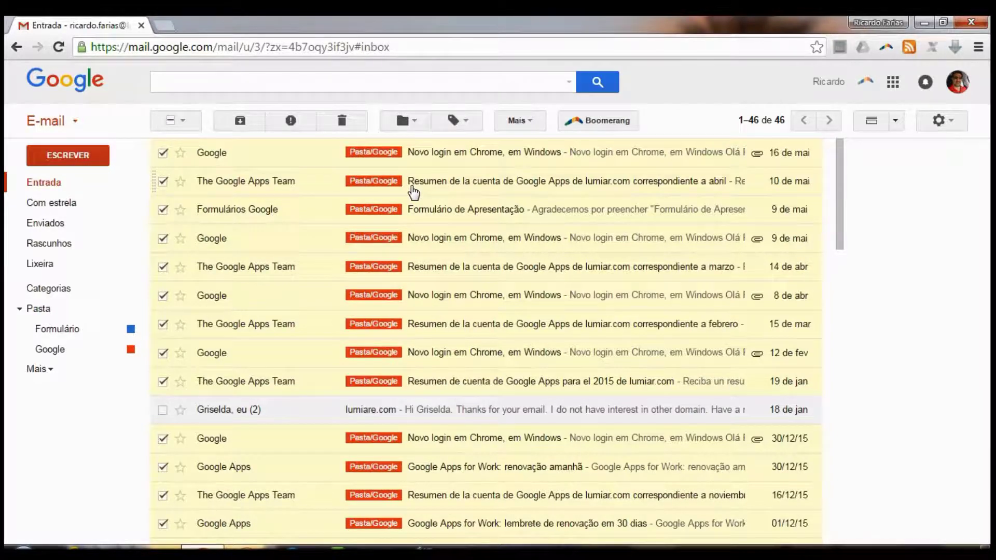
{"action": "left_click", "coordinate": [170, 120]}
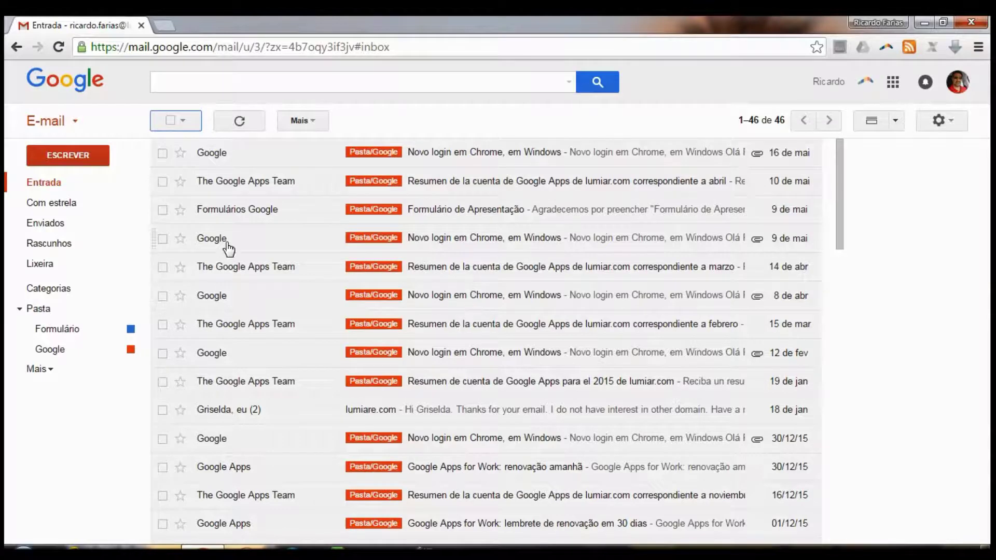
{"action": "left_click", "coordinate": [243, 217]}
{"action": "left_click_drag", "start_coordinate": [286, 186], "coordinate": [371, 187]}
{"action": "key", "text": "ctrl+c"}
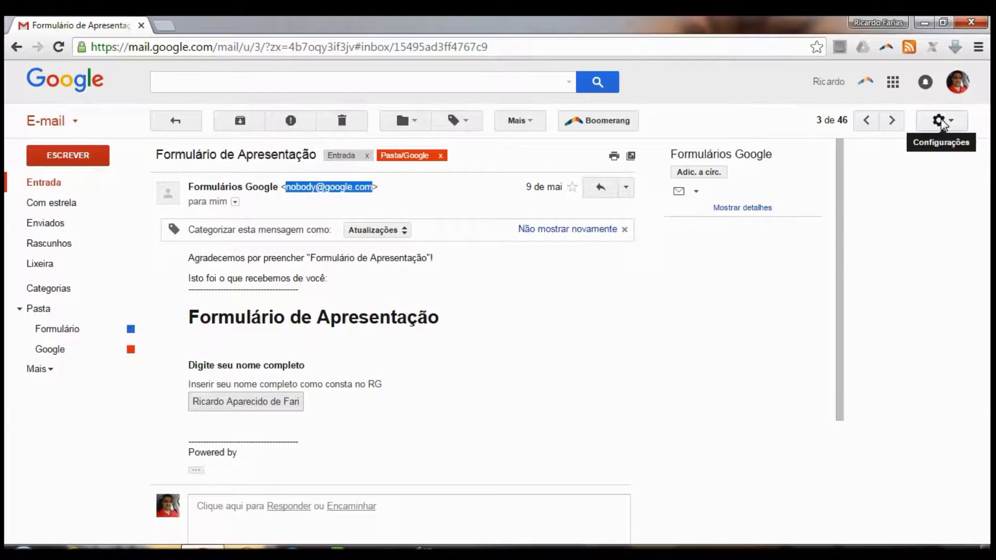
{"action": "left_click", "coordinate": [569, 82]}
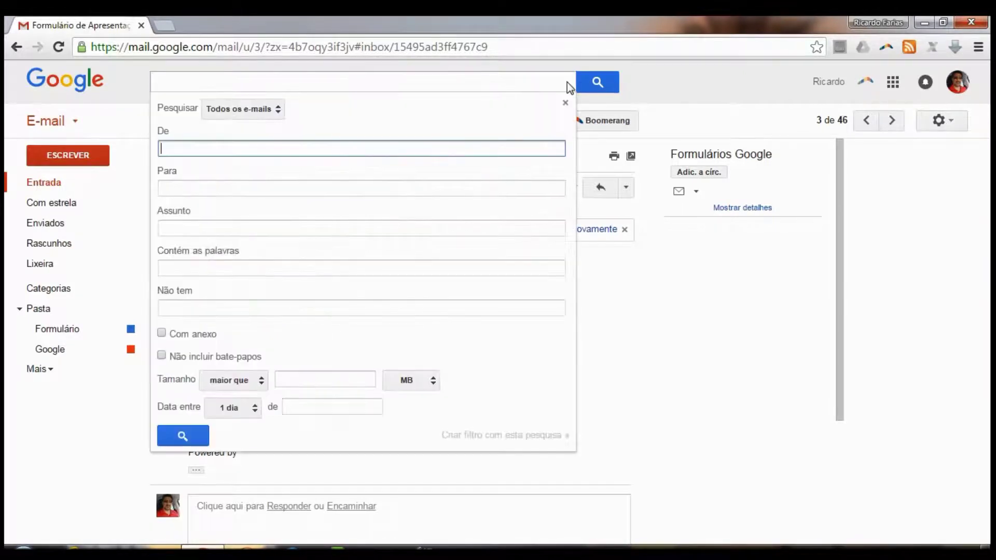
{"action": "key", "text": "ctrl+v"}
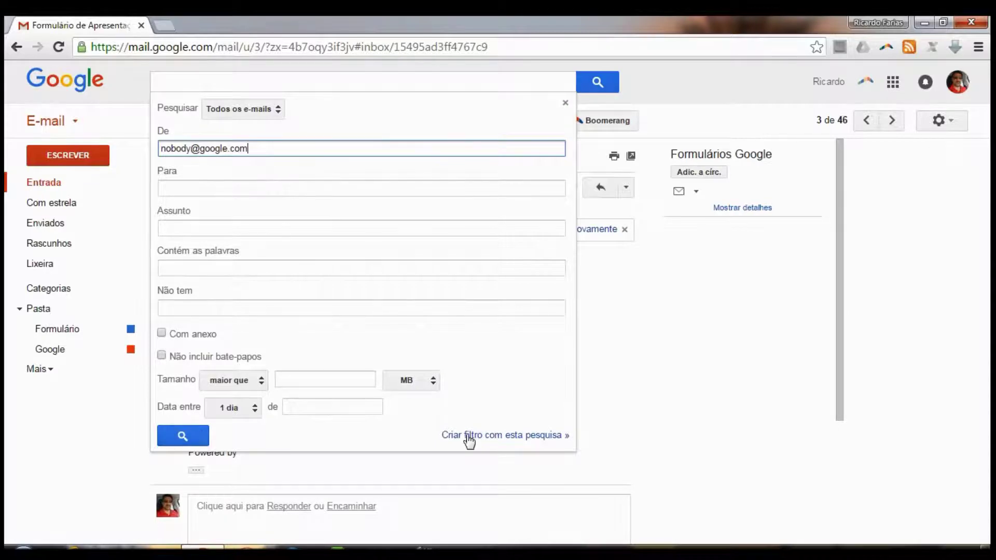
{"action": "left_click", "coordinate": [501, 440]}
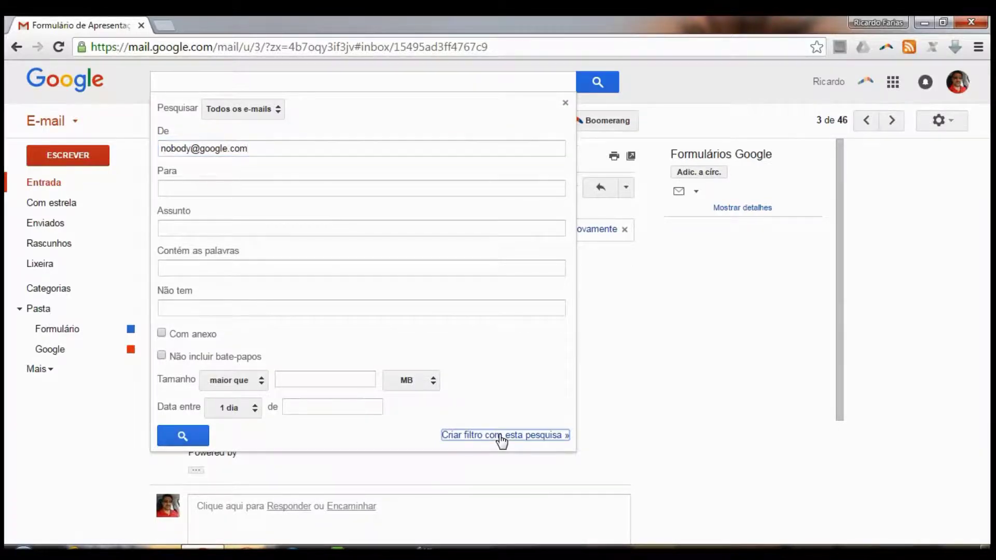
{"action": "left_click", "coordinate": [167, 143]}
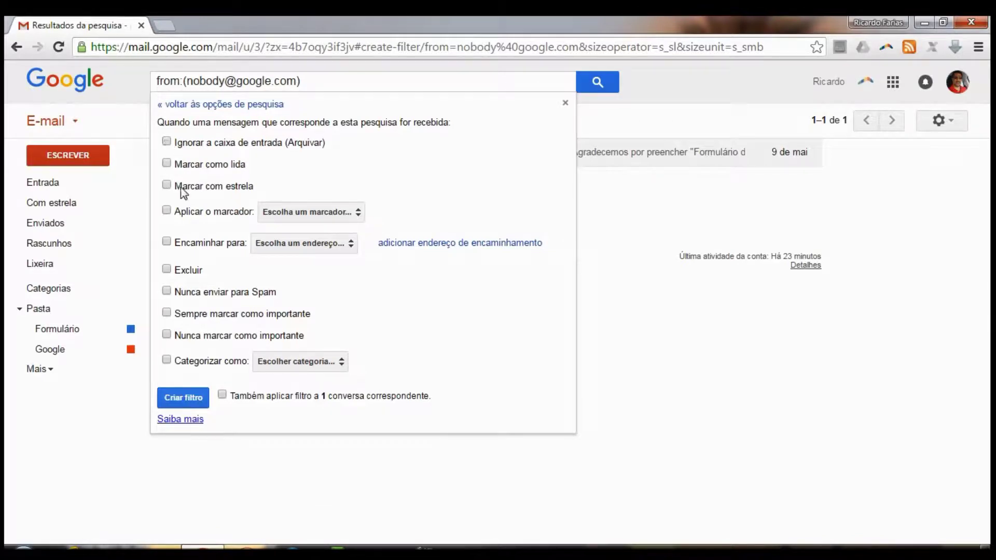
Have the filter label Pasta/Formulário and categorise as Fóruns, apply it to the existing conversation, and create it
{"action": "left_click", "coordinate": [166, 211]}
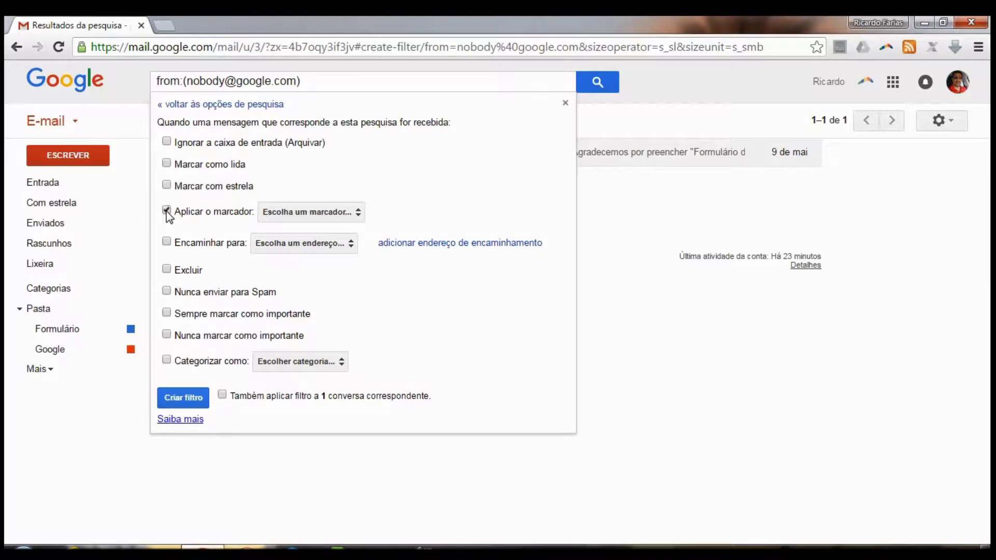
{"action": "left_click", "coordinate": [300, 213]}
{"action": "left_click", "coordinate": [337, 285]}
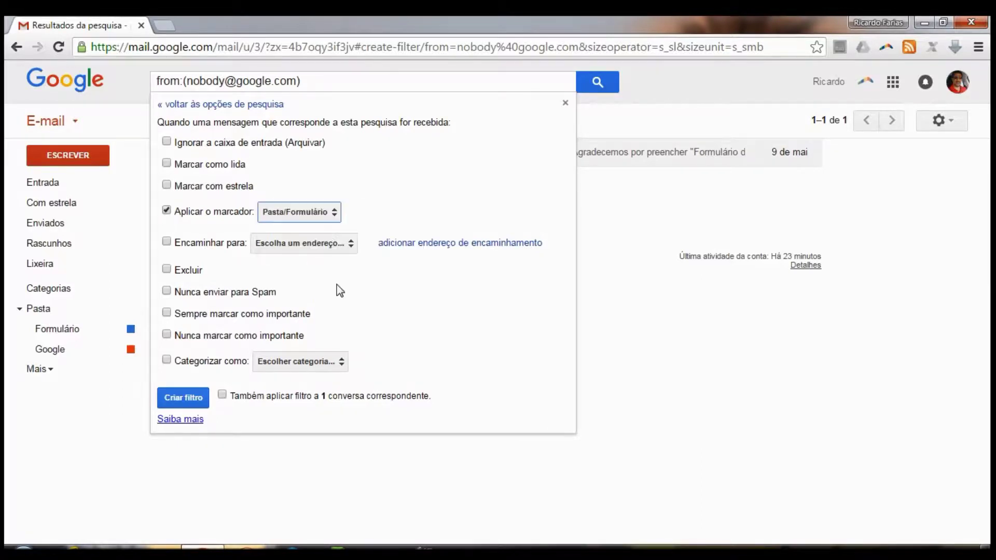
{"action": "left_click", "coordinate": [167, 359]}
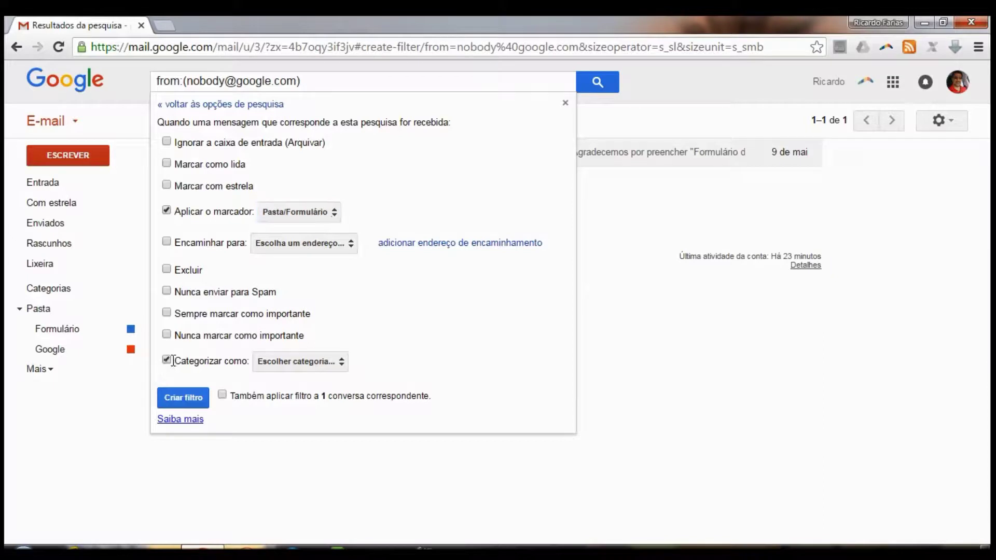
{"action": "left_click", "coordinate": [264, 362]}
{"action": "left_click", "coordinate": [304, 464]}
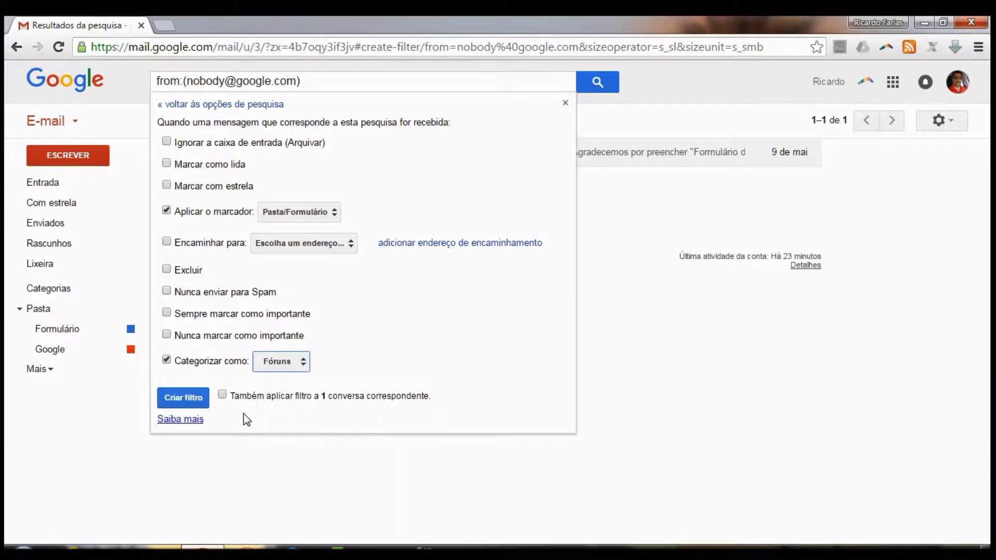
{"action": "left_click", "coordinate": [222, 396]}
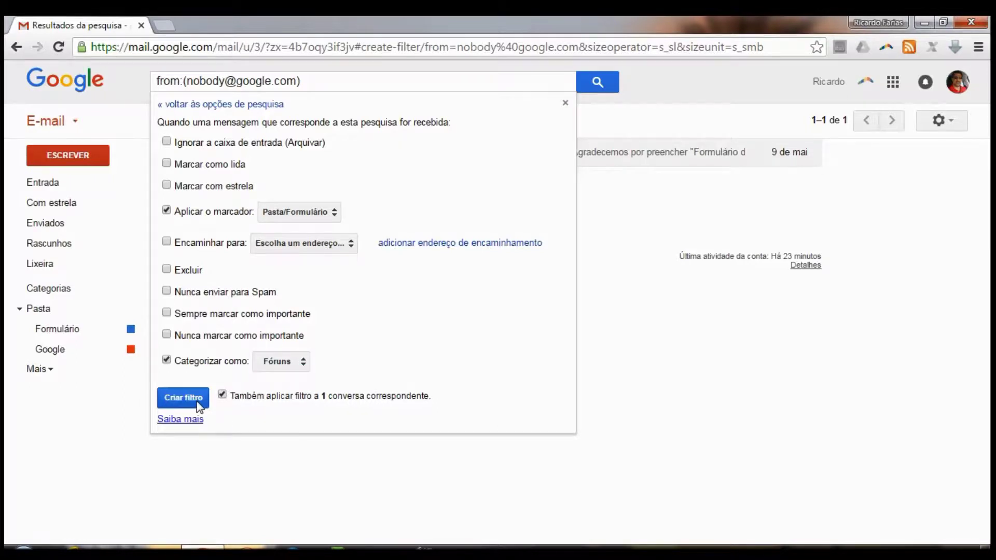
{"action": "left_click", "coordinate": [198, 401]}
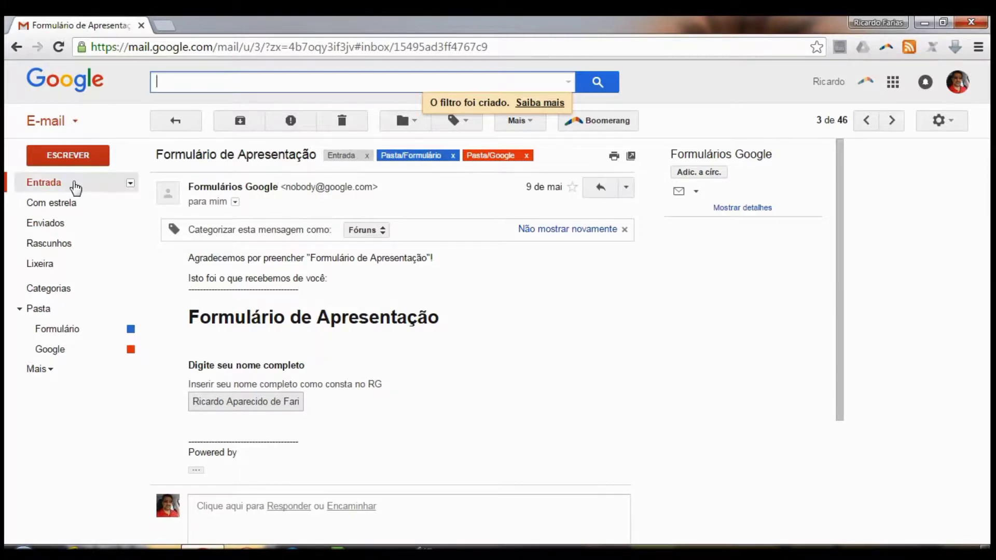
Return to the inbox, then open Settings on the Filtros e endereços bloqueados tab
{"action": "left_click", "coordinate": [74, 183]}
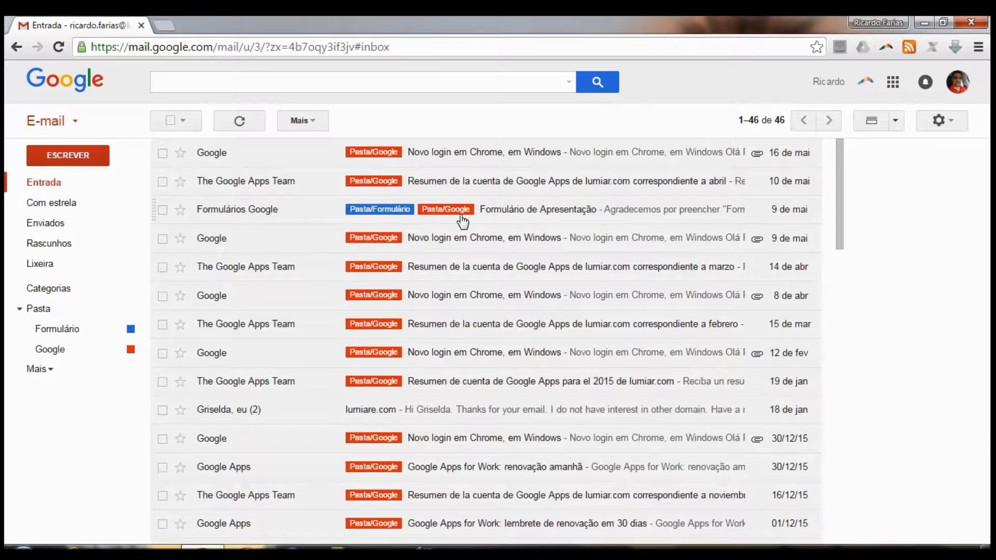
{"action": "left_click", "coordinate": [941, 122]}
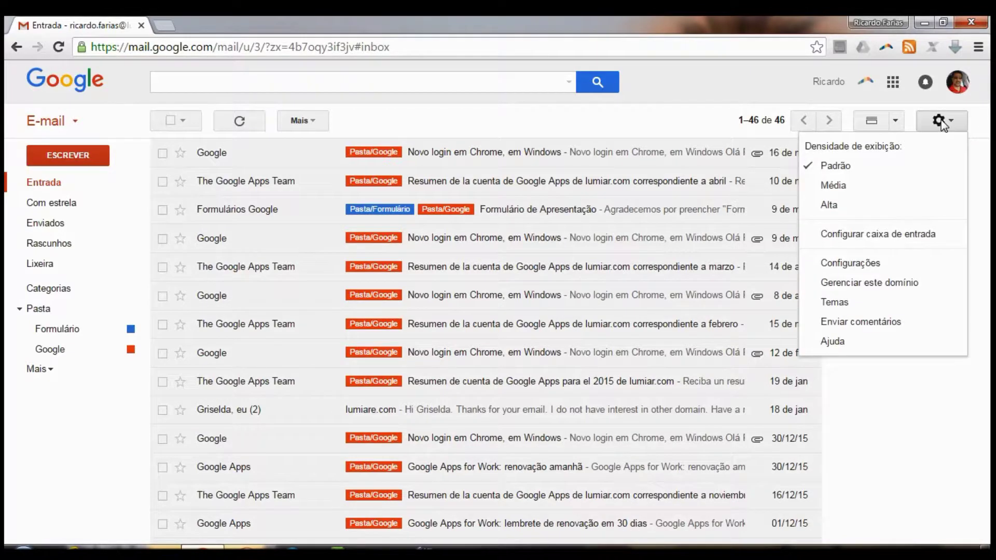
{"action": "left_click", "coordinate": [907, 269]}
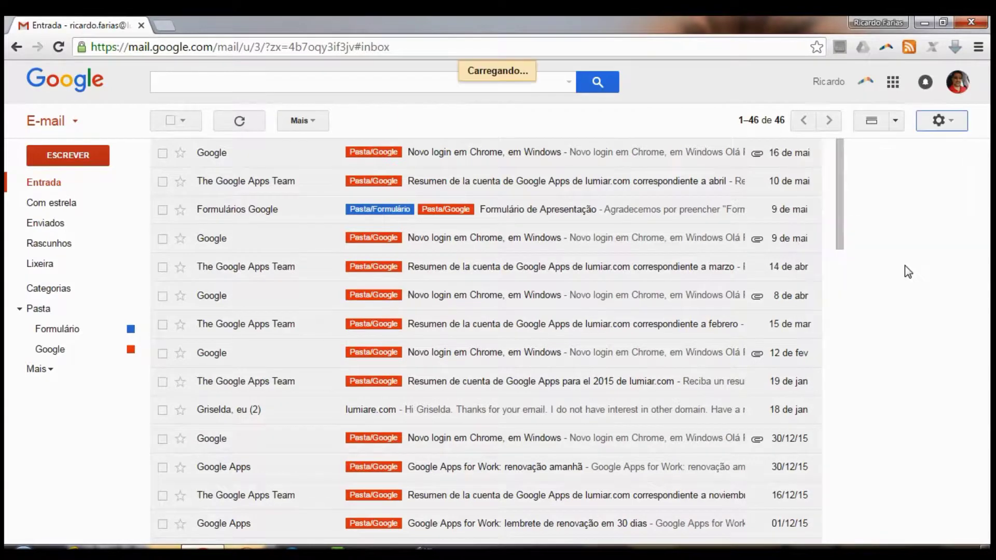
{"action": "left_click", "coordinate": [456, 156]}
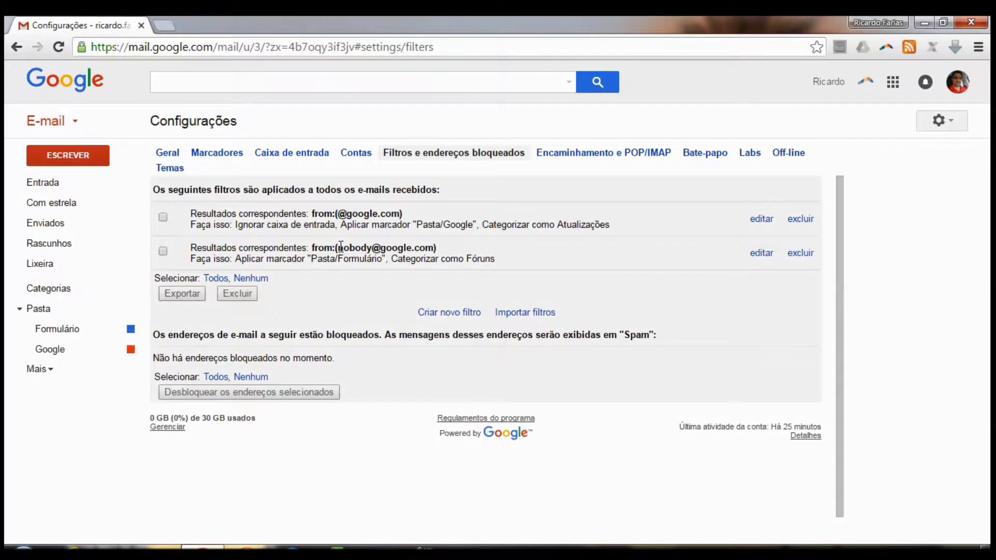
{"action": "left_click_drag", "start_coordinate": [340, 248], "coordinate": [435, 248]}
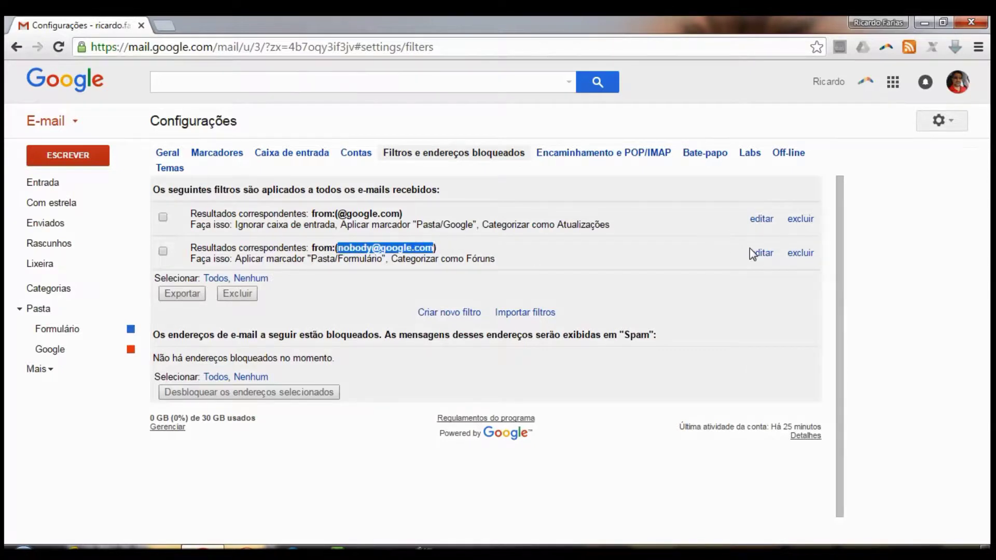
{"action": "left_click", "coordinate": [757, 253]}
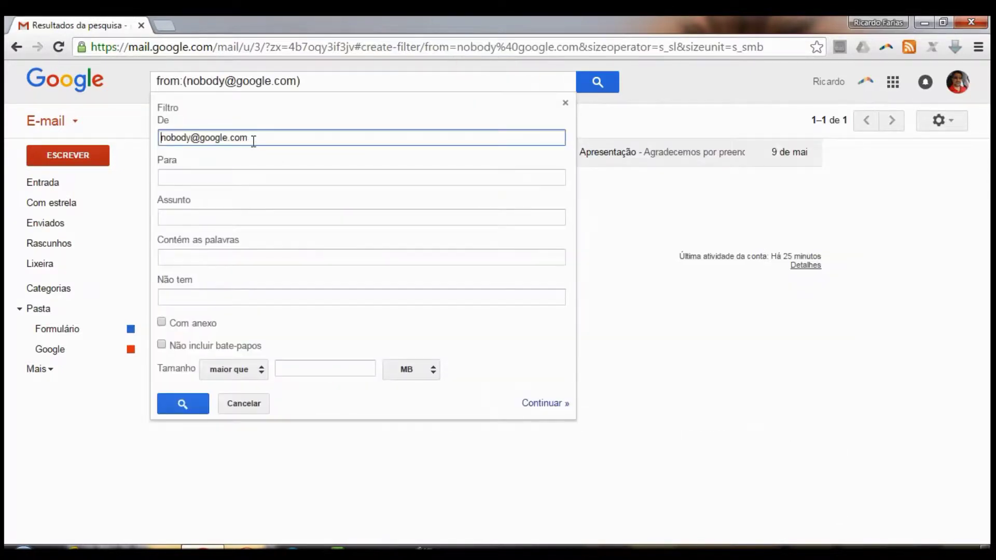
{"action": "left_click", "coordinate": [543, 404]}
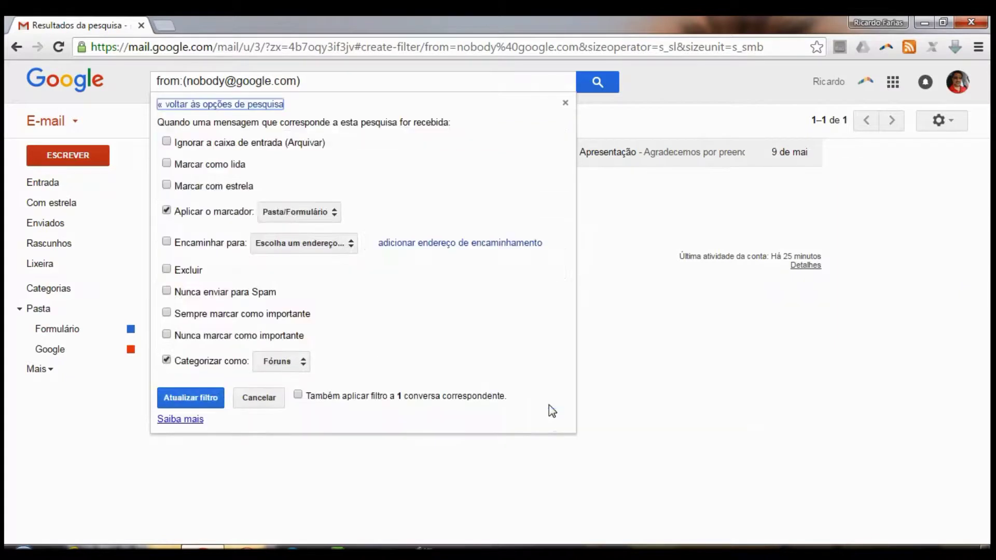
{"action": "left_click", "coordinate": [167, 142]}
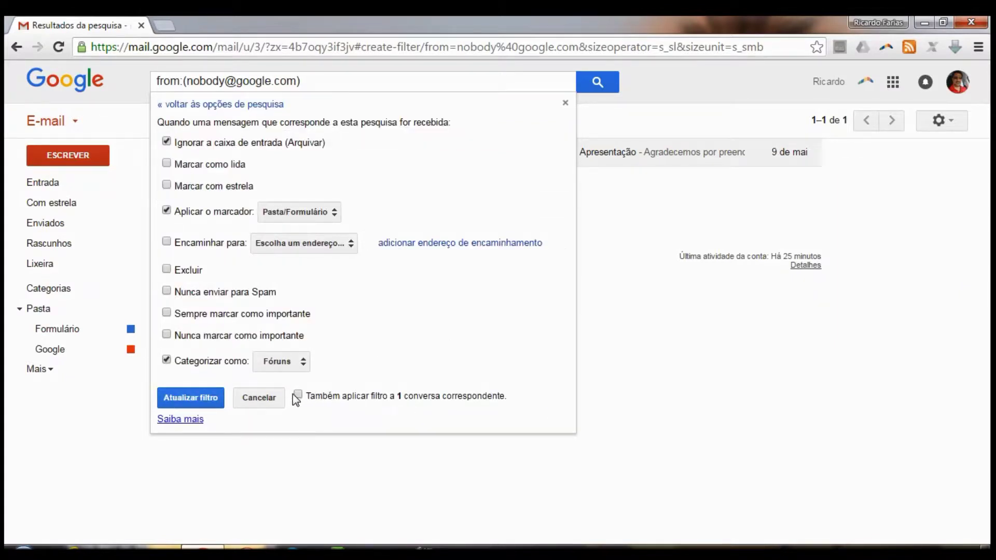
{"action": "left_click", "coordinate": [205, 404]}
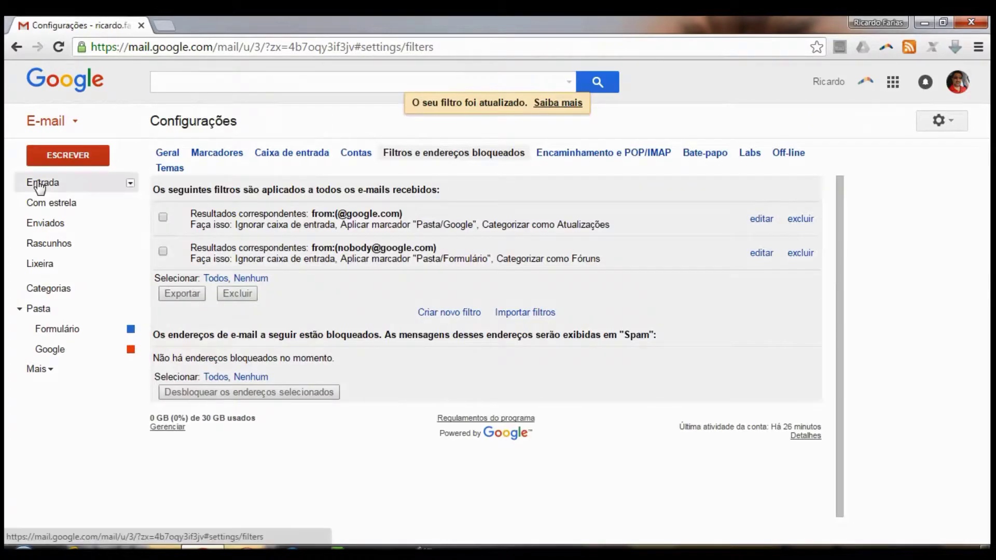
Check the inbox, then switch between the Pasta/Formulário and Pasta/Google labels to compare their messages
{"action": "left_click", "coordinate": [40, 184]}
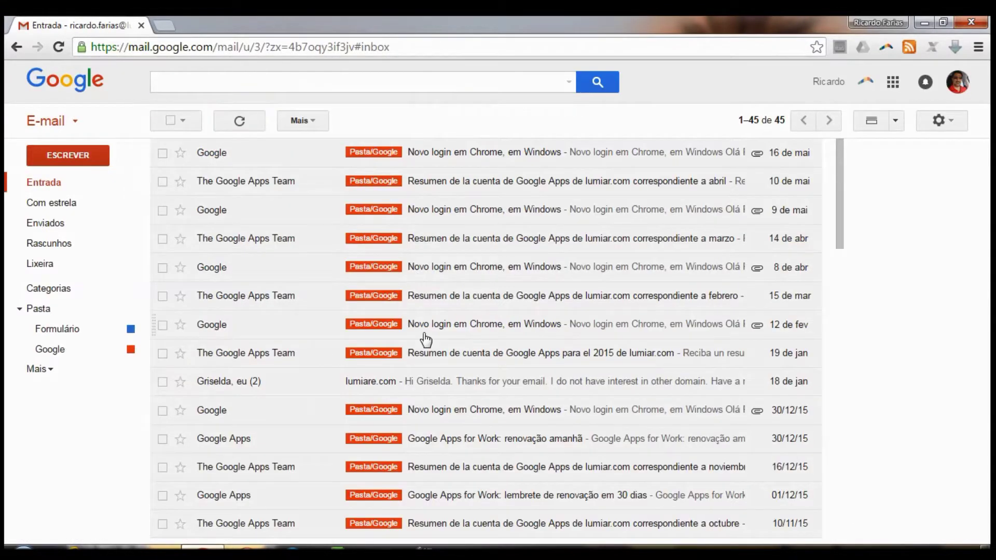
{"action": "left_click", "coordinate": [62, 331]}
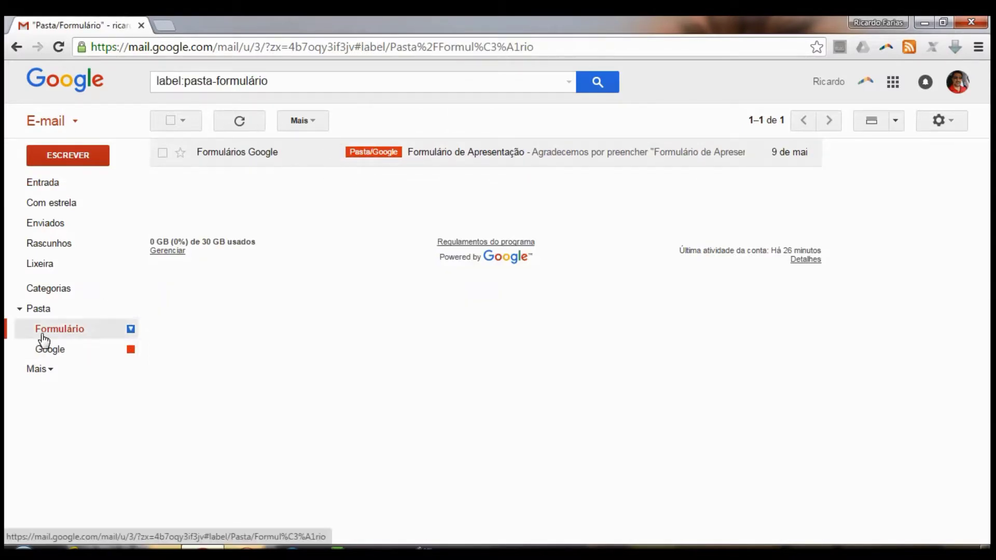
{"action": "left_click", "coordinate": [44, 356]}
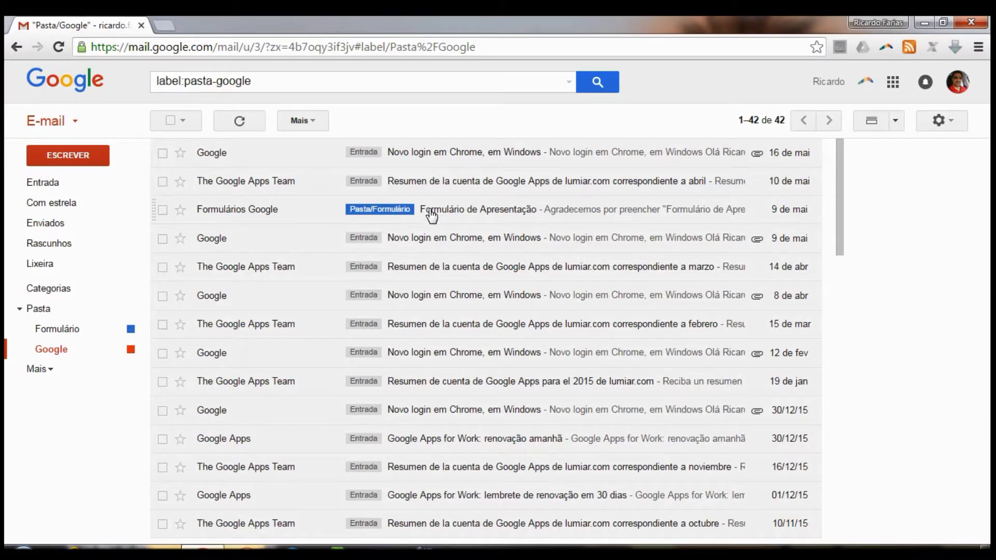
{"action": "left_click", "coordinate": [65, 329]}
{"action": "left_click", "coordinate": [101, 349]}
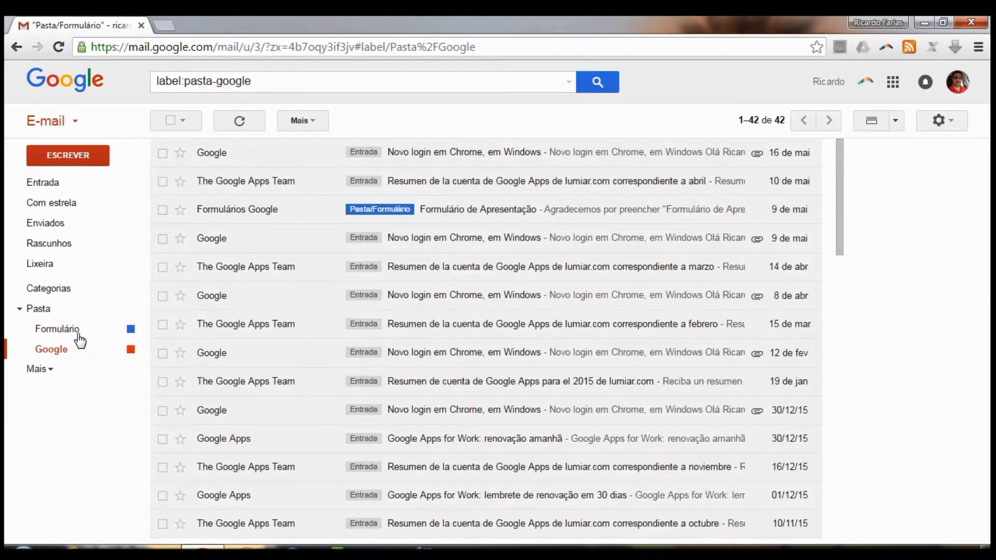
{"action": "left_click", "coordinate": [76, 330]}
{"action": "left_click", "coordinate": [78, 352]}
{"action": "left_click", "coordinate": [76, 334]}
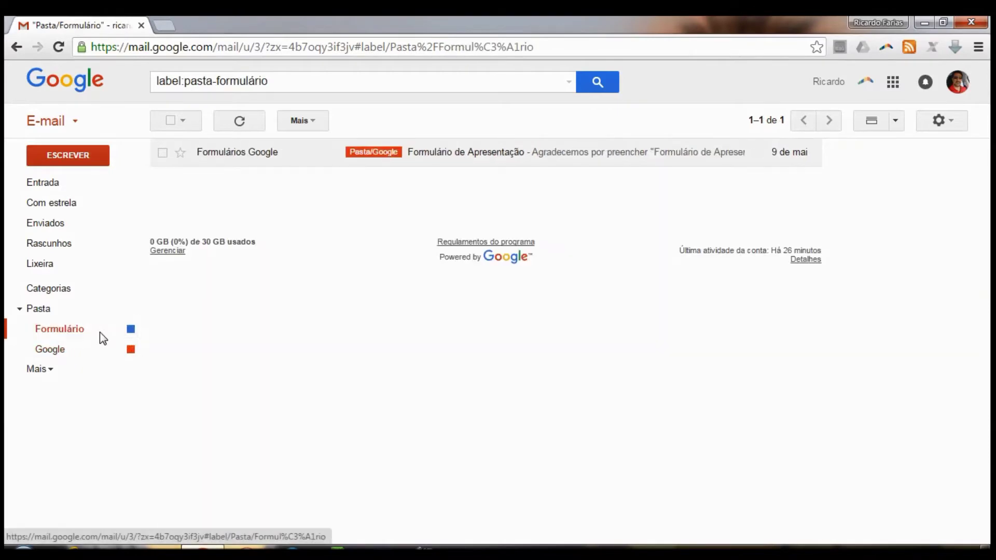
{"action": "left_click", "coordinate": [63, 355]}
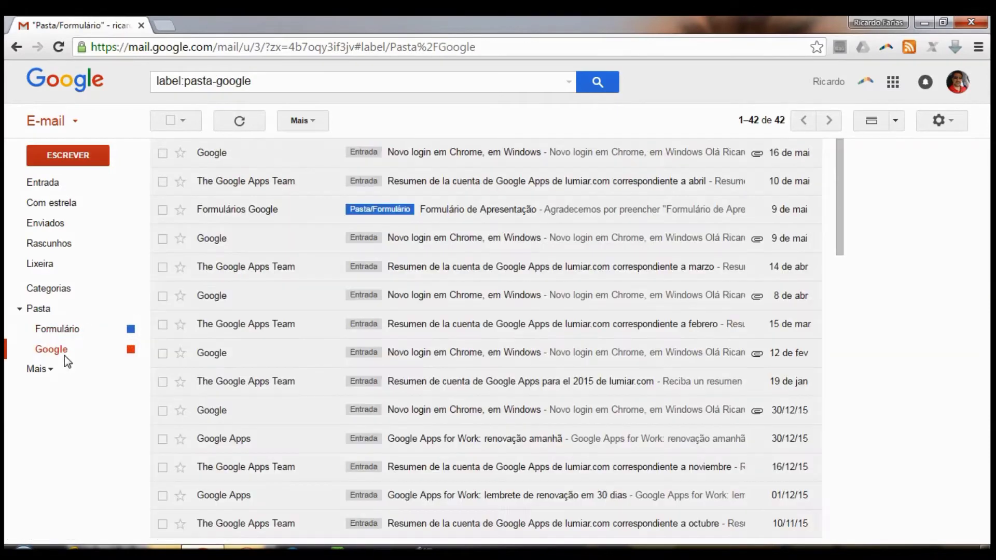
{"action": "left_click", "coordinate": [79, 332]}
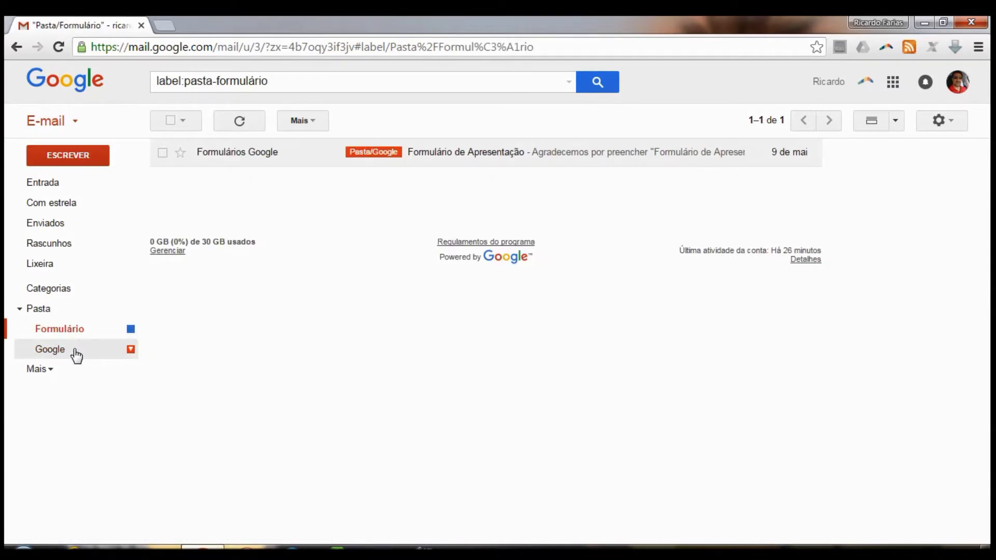